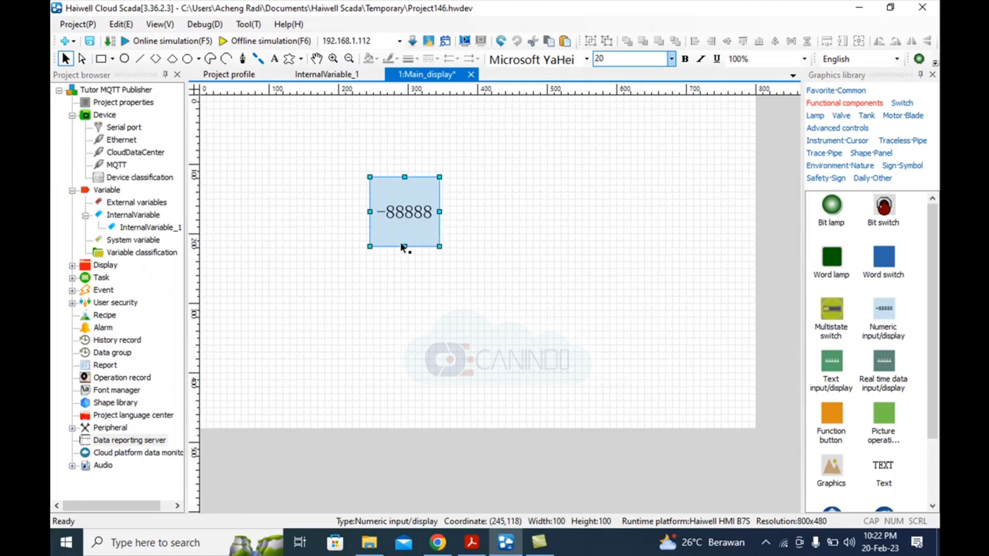
Bind the numeric display's read variable to InternalVariable_1.W0 and enable input on it.
double_click(410, 197)
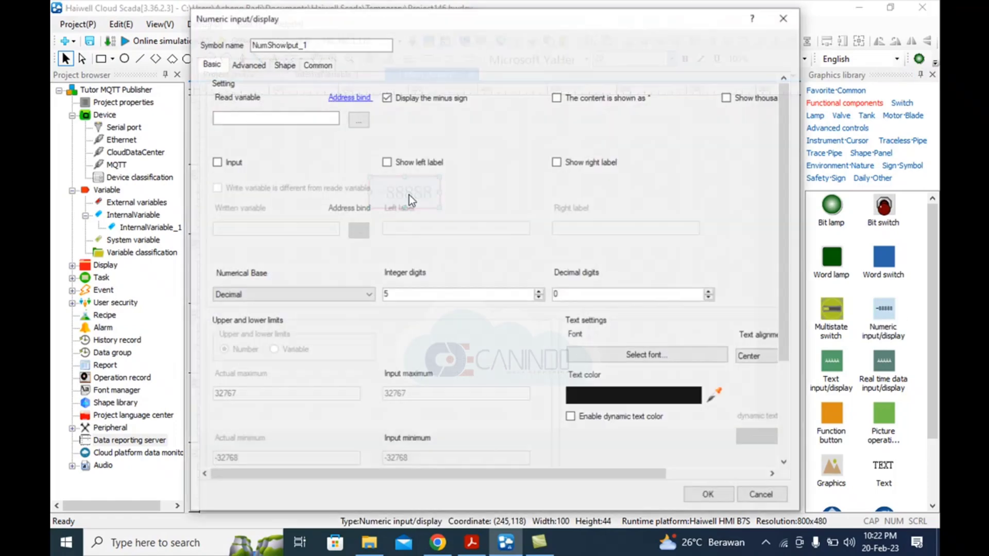
click(359, 120)
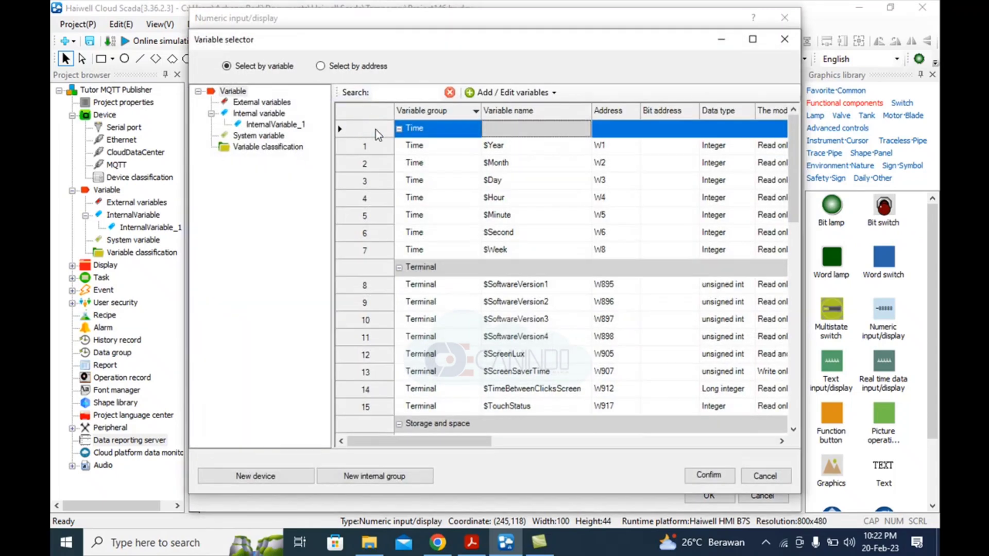
click(286, 126)
click(503, 147)
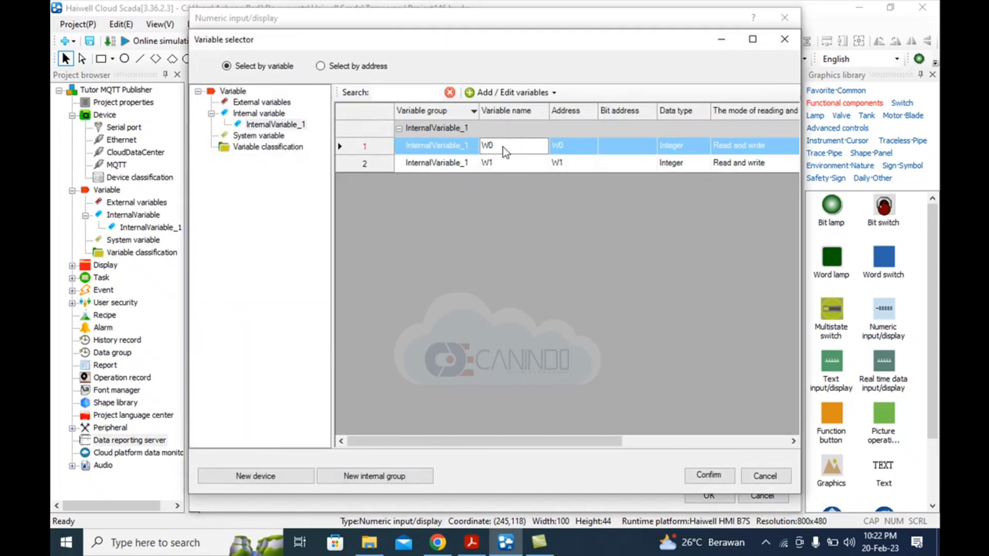
double_click(503, 146)
click(229, 160)
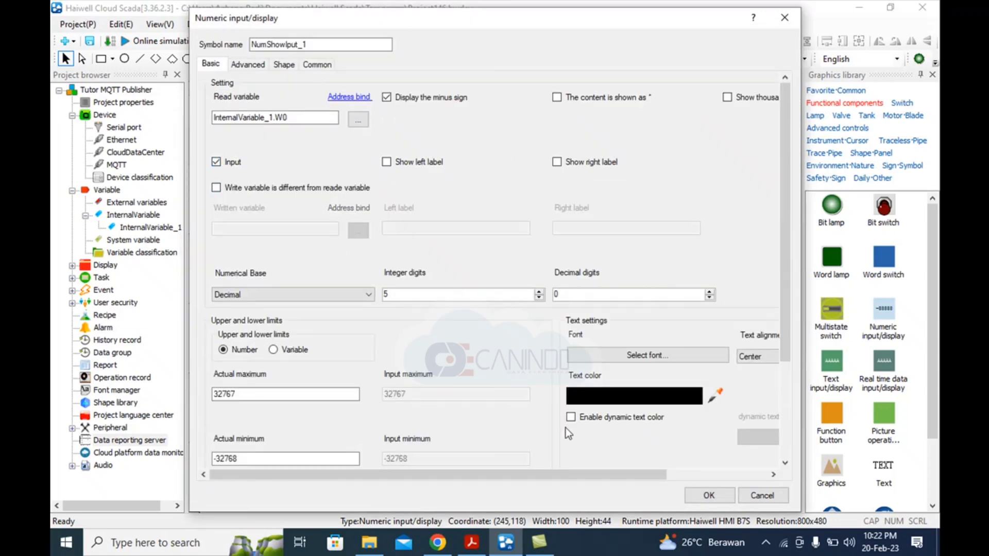
click(708, 495)
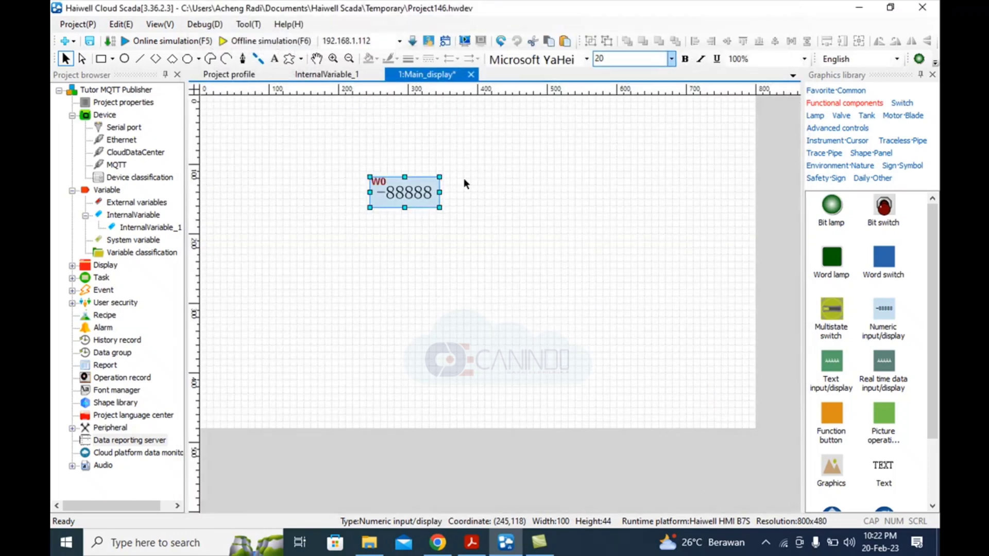
Duplicate the W0 numeric display, place the copy beside it, and set its read variable to InternalVariable_1.W1.
key(ctrl+c)
key(ctrl+v)
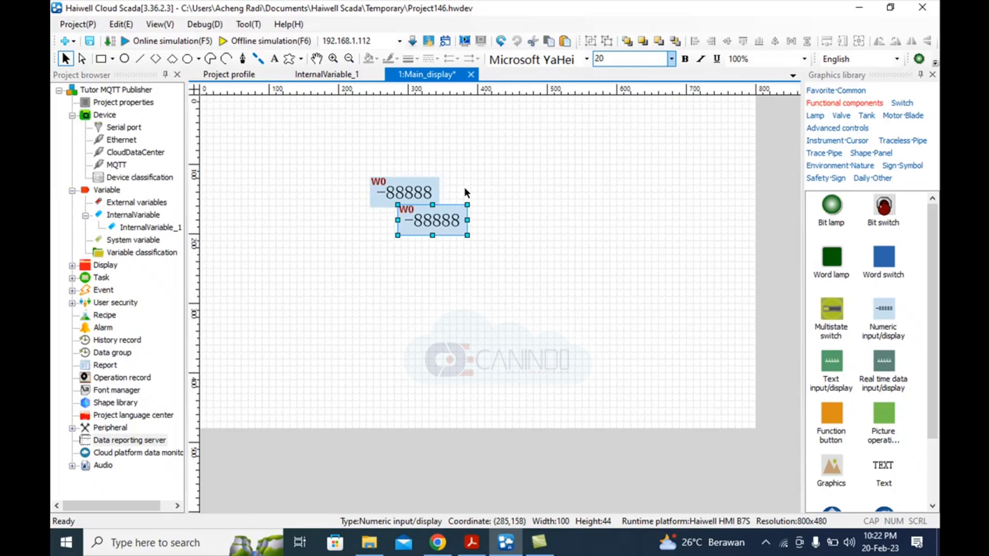
drag(433, 230, 488, 207)
double_click(489, 207)
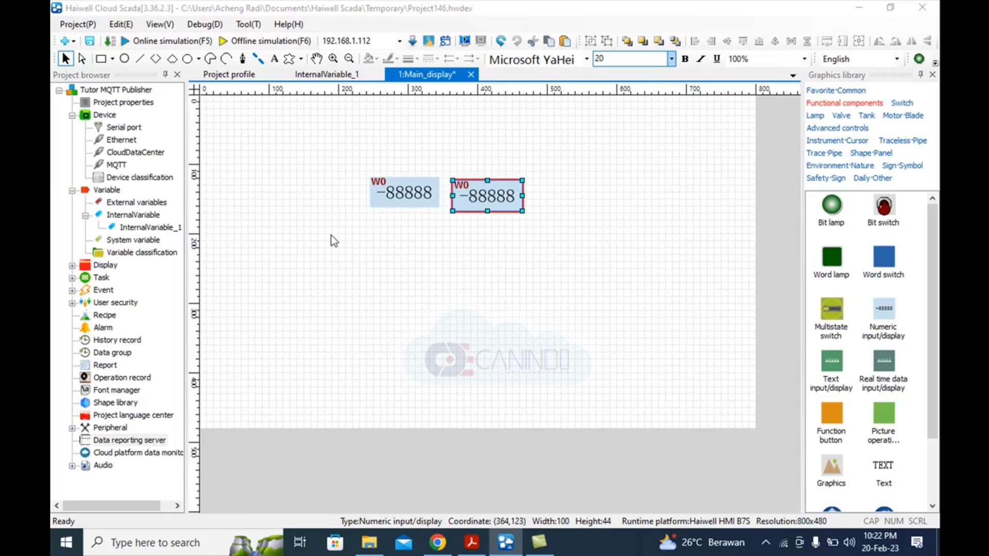
click(354, 123)
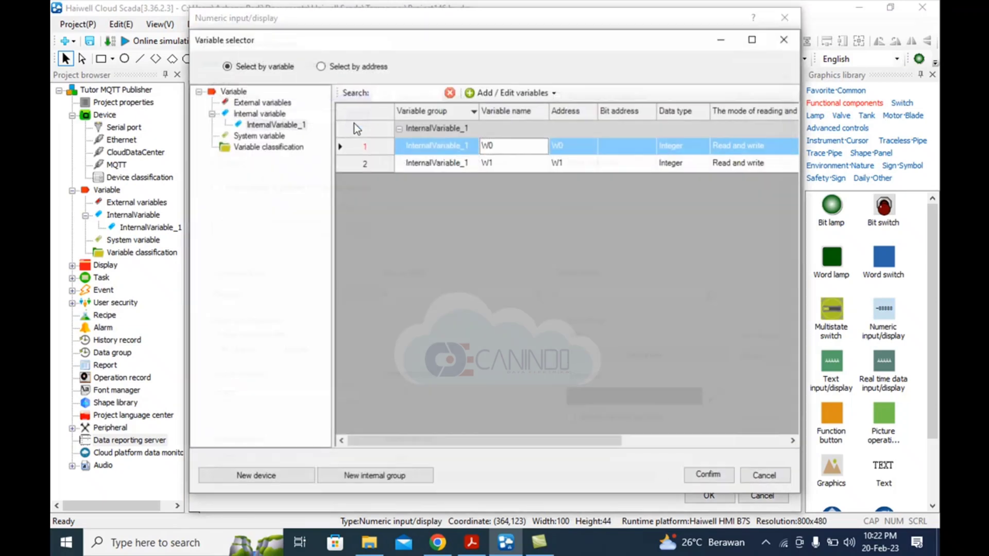
double_click(517, 162)
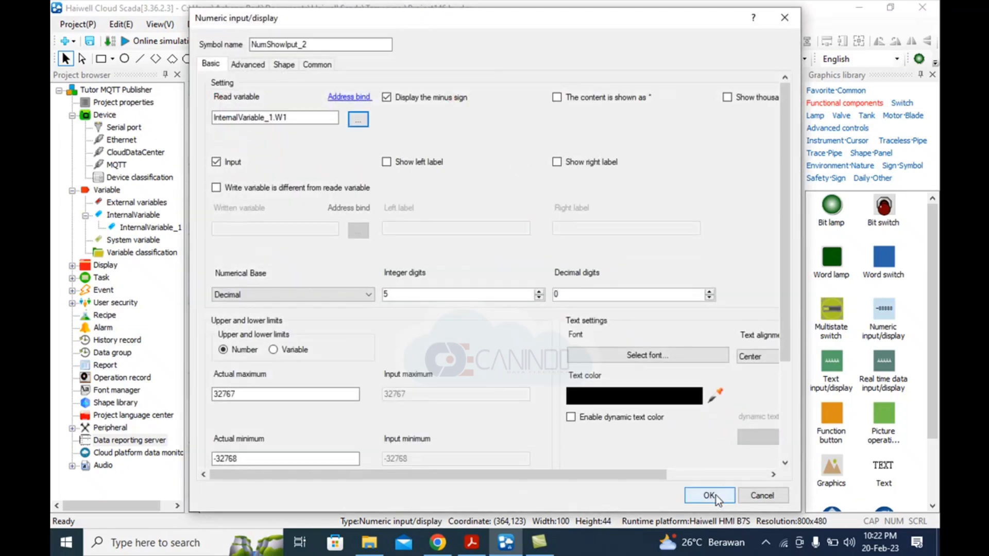
click(715, 495)
Align the top edges of the W0 and W1 displays and move both together nearer the middle of the screen.
drag(608, 224, 270, 93)
click(727, 43)
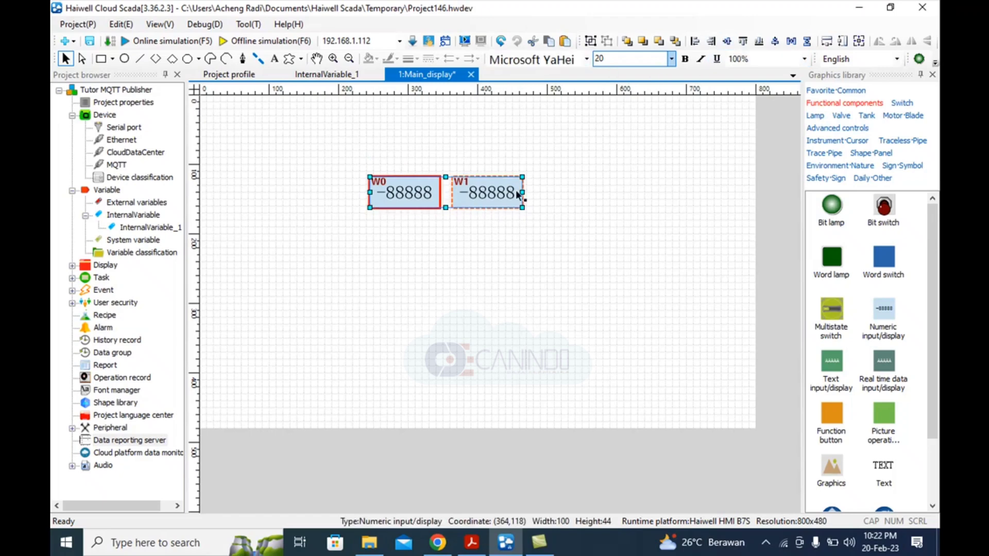
drag(510, 195, 536, 243)
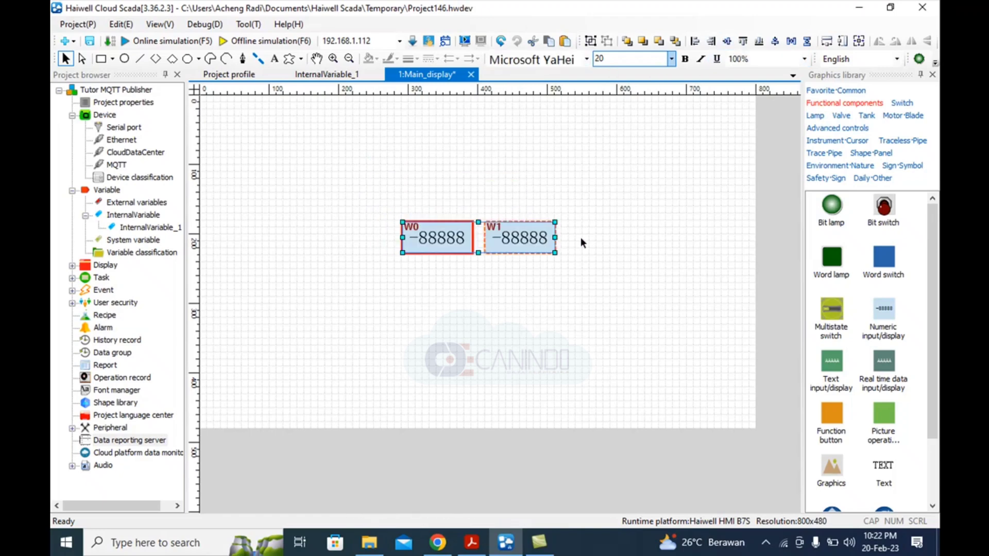
click(579, 225)
Add a text label reading "Data 1" above the W0 display.
click(274, 61)
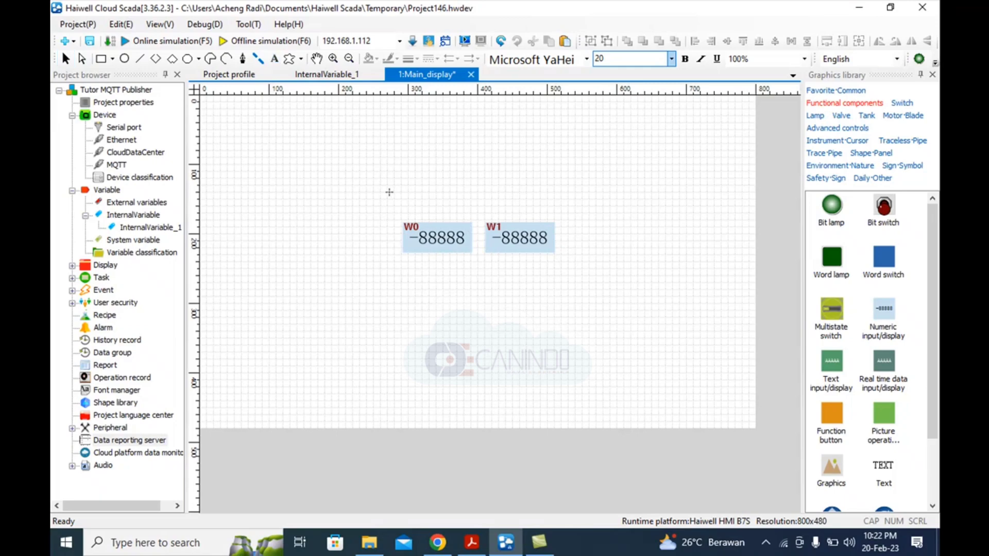
click(394, 197)
double_click(407, 206)
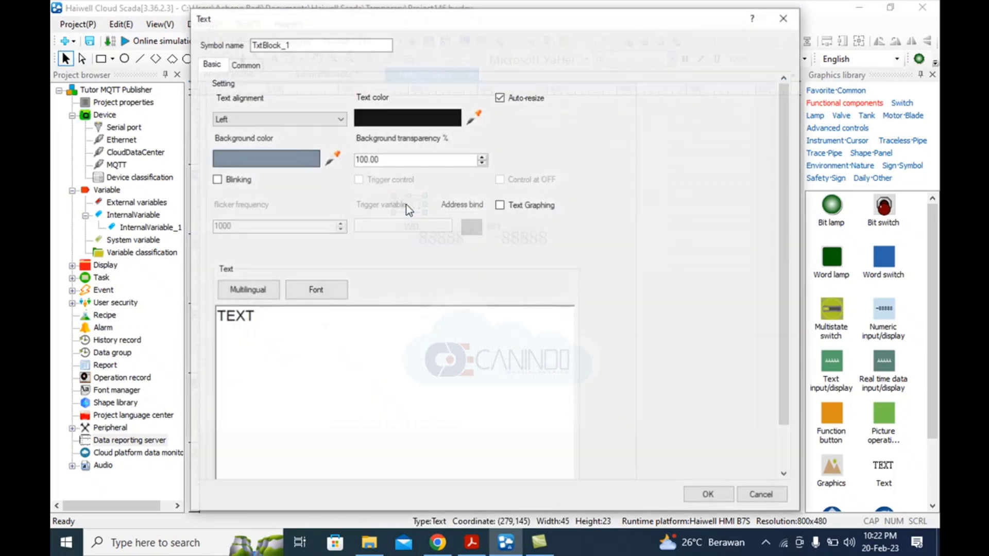
key(ctrl+a)
text(Data 1)
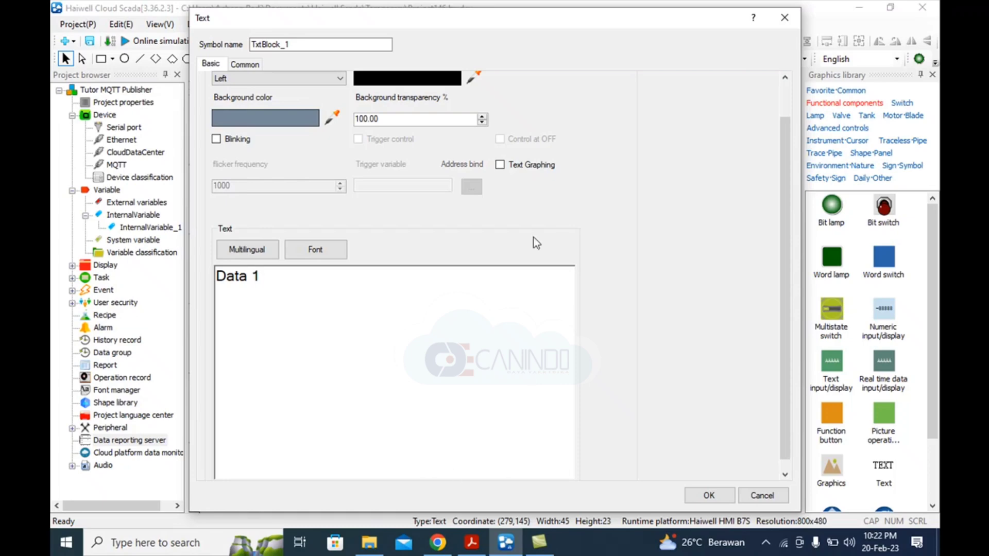
click(708, 497)
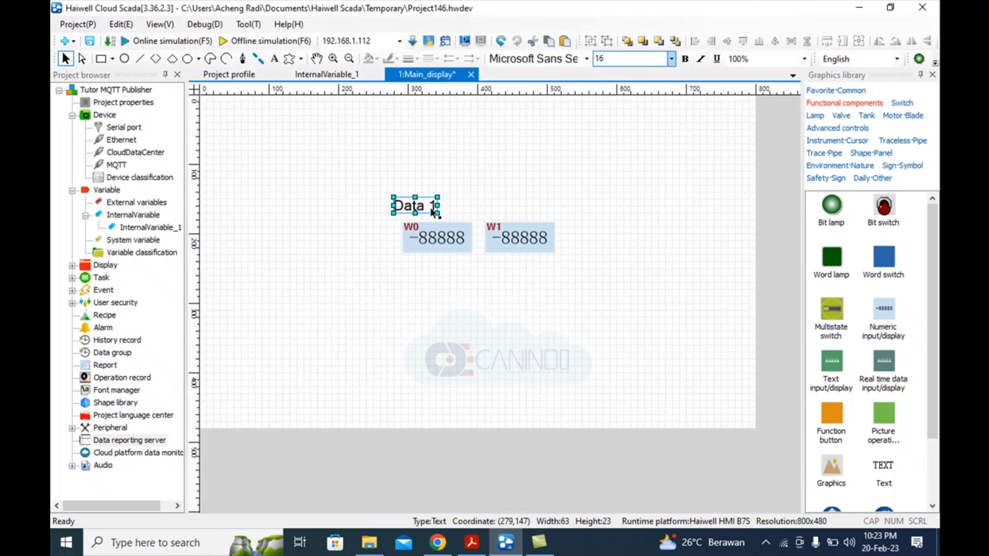
Position the "Data 1" label over the W0 display and place a copy of it above the W1 display.
drag(417, 207, 508, 213)
key(ctrl+c)
key(ctrl+v)
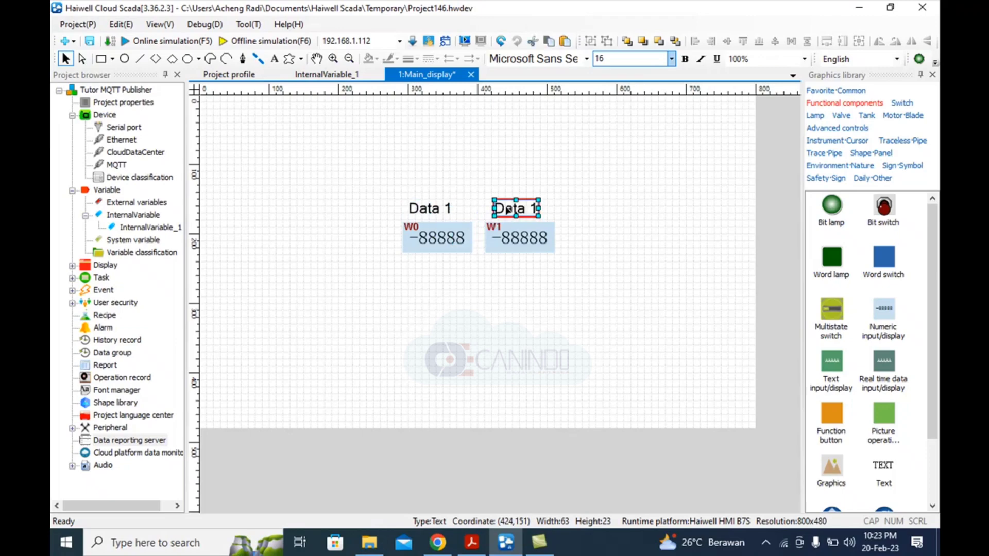
Change the text of the label above the W1 display to "Data 2".
double_click(508, 212)
click(287, 320)
key(ctrl+a)
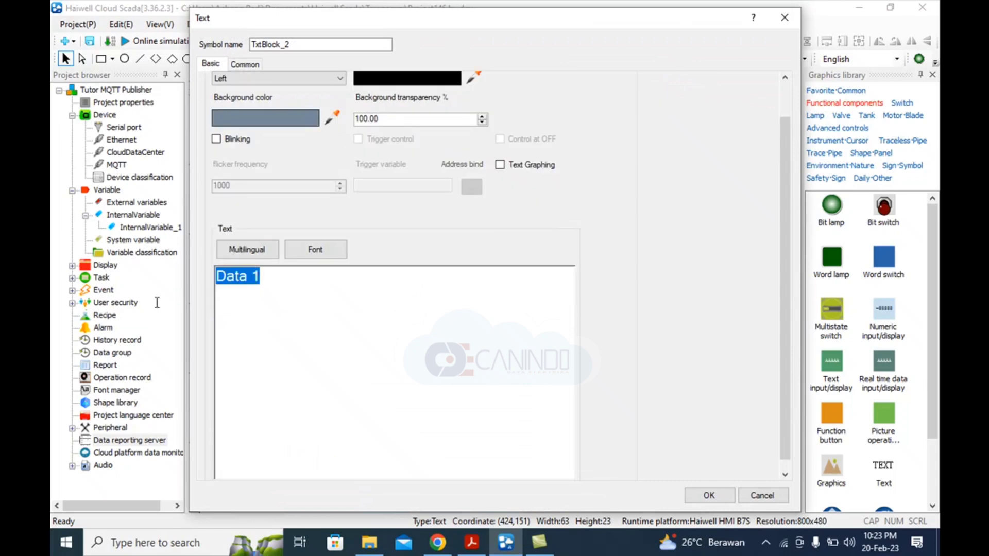
text(Data 2)
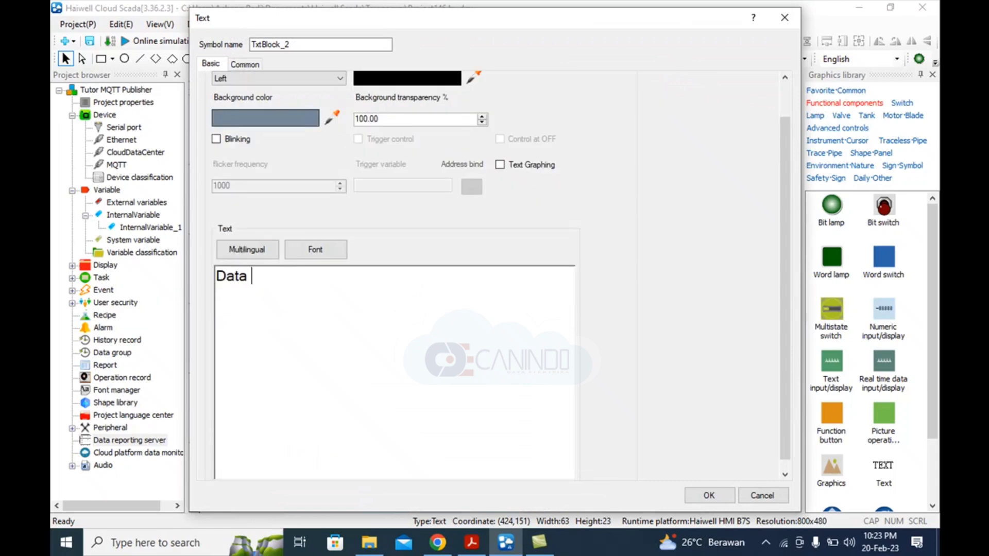
click(701, 495)
click(617, 249)
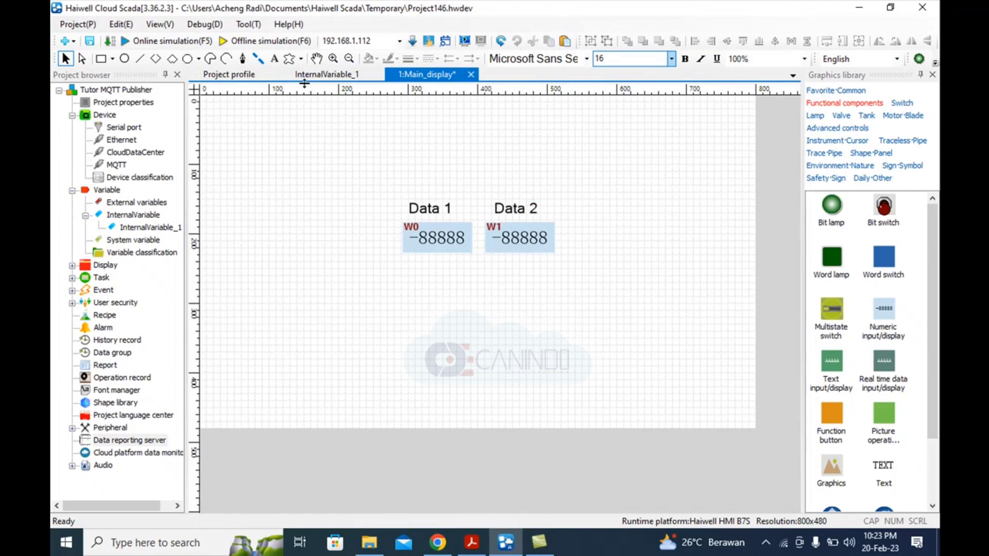
Add a title text reading "Haiwell MQTT - Publisher" above the two data labels.
click(274, 60)
click(403, 138)
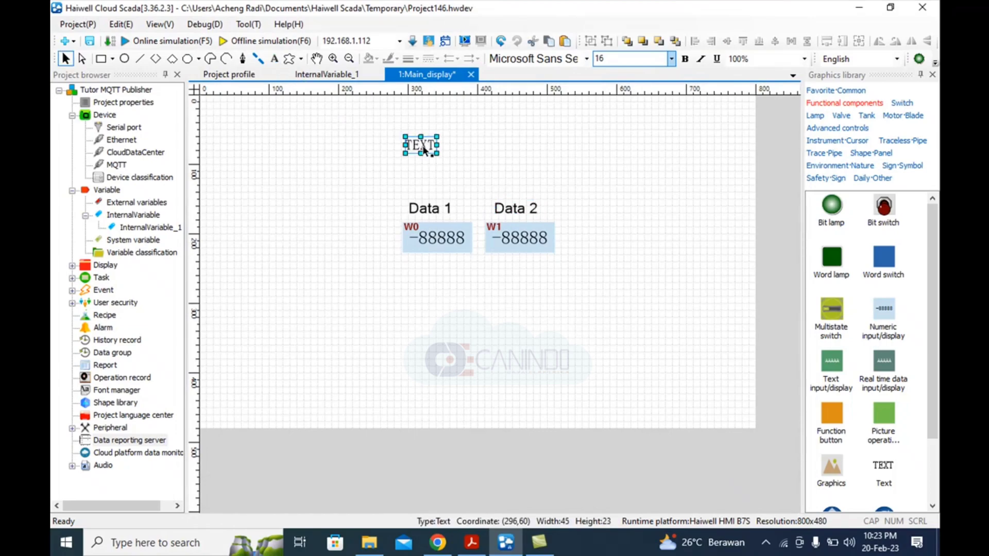
double_click(422, 146)
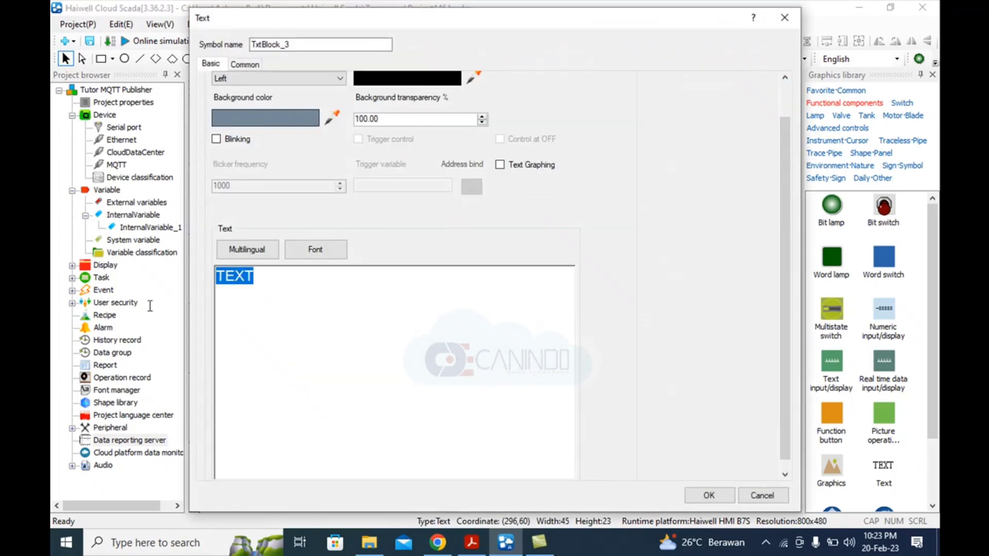
text(Haiwell )
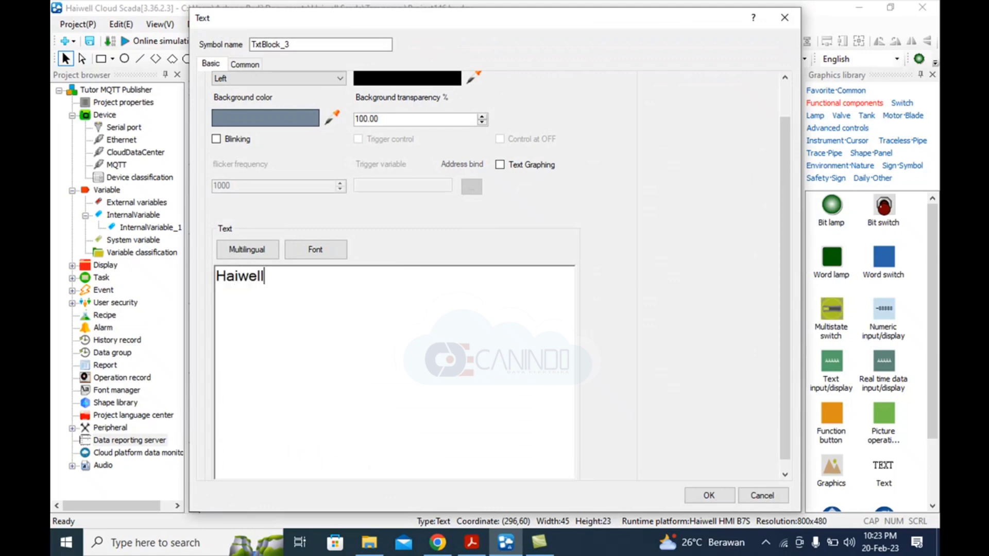
text(MQTT - Pub)
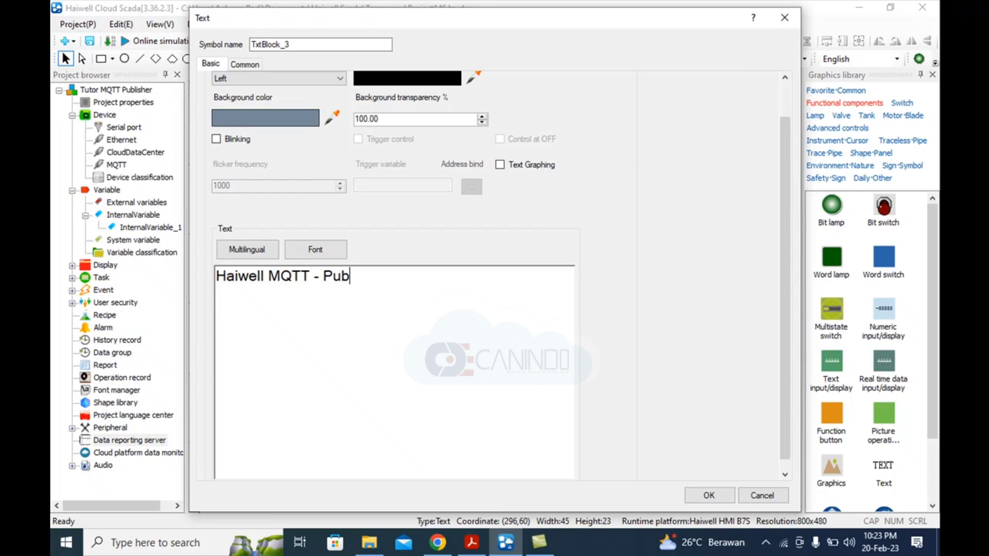
text(lsher)
click(352, 279)
text(i)
click(709, 496)
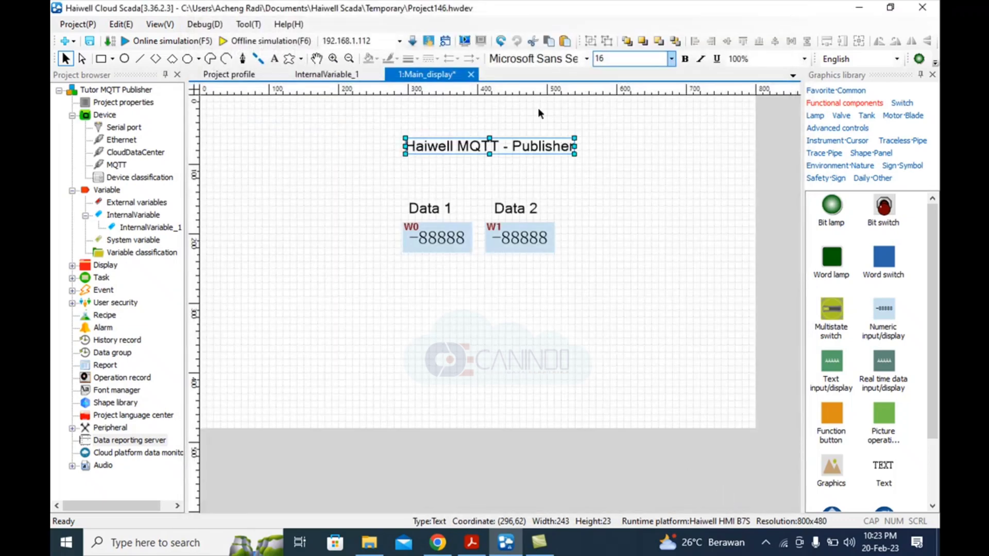
Set the title's font size to 22 and centre it above the displays near the canvas's upper edge.
click(672, 60)
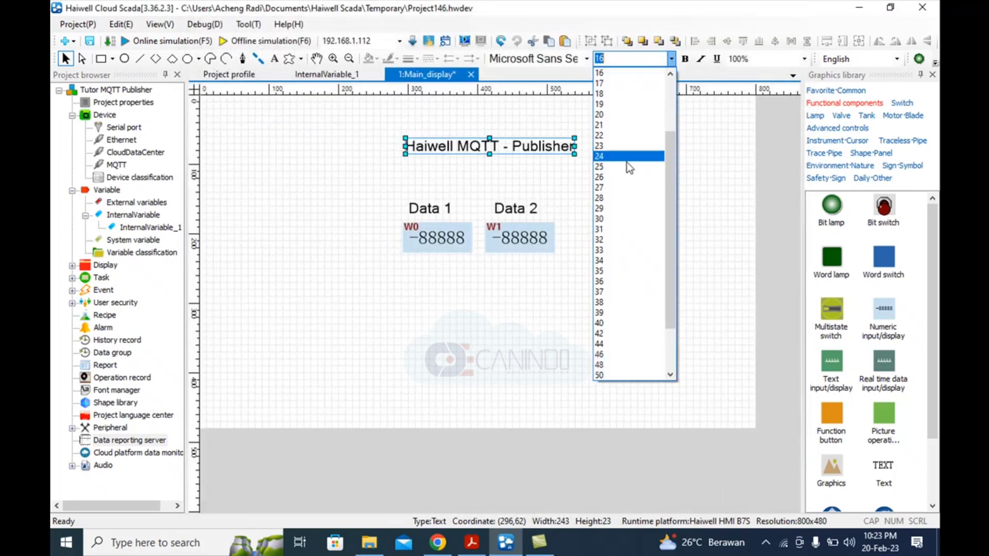
click(608, 144)
text(22)
key(Return)
drag(608, 145, 570, 123)
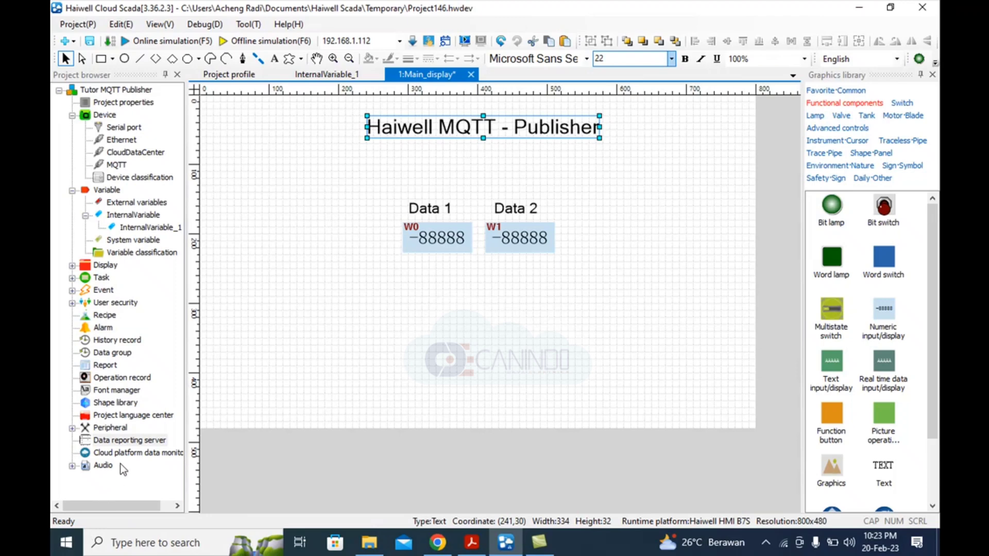
Start adding a data reporting server of type MQTT with the server description testMQTT.
click(133, 441)
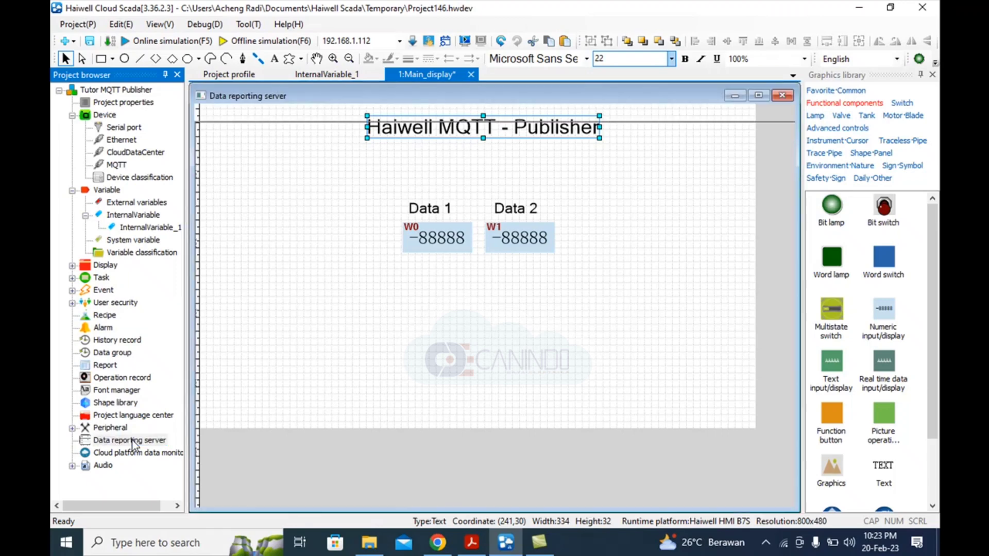
double_click(132, 441)
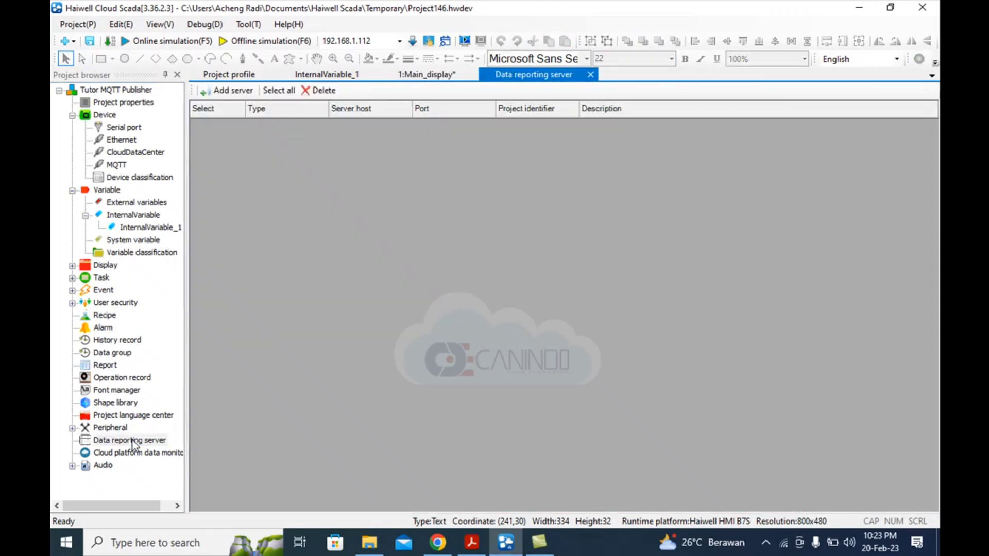
click(230, 92)
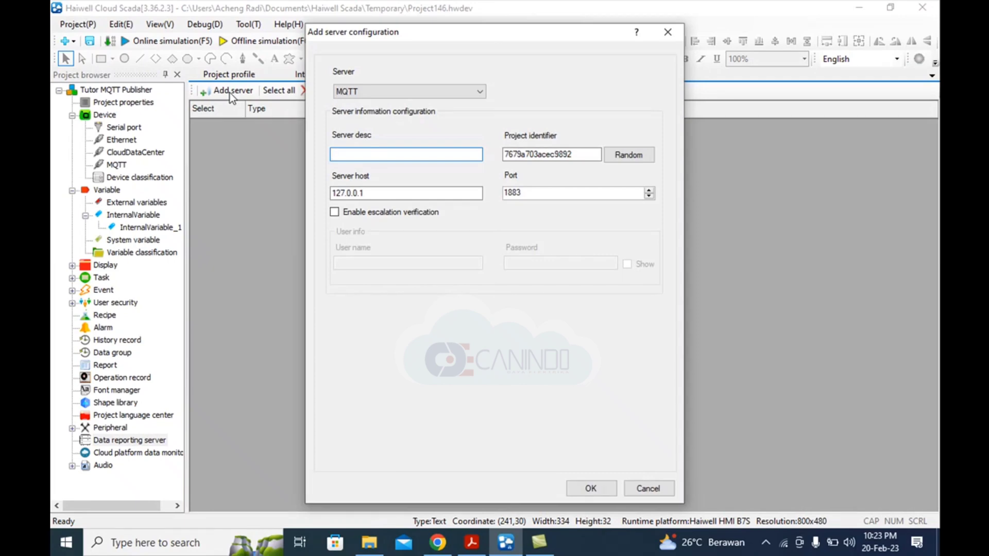
click(415, 91)
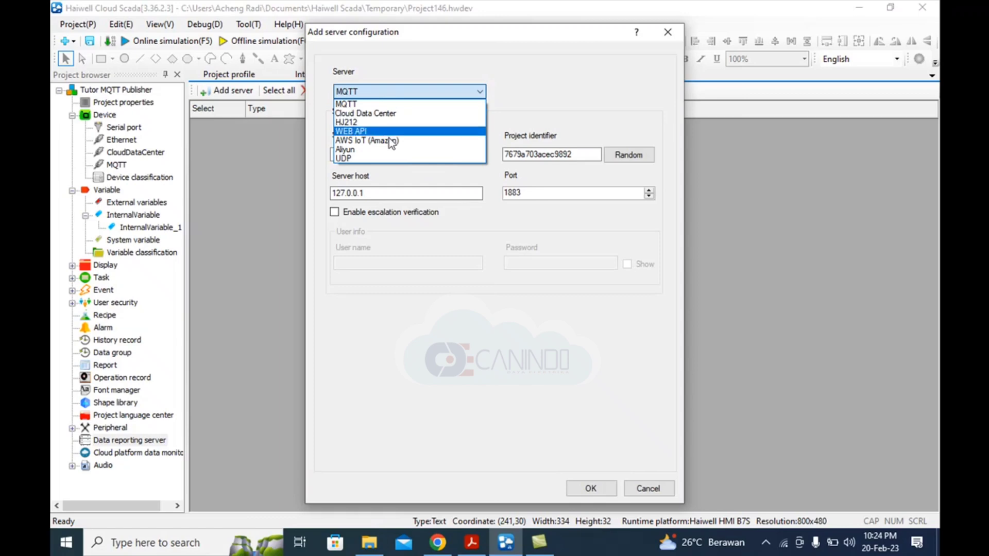
click(364, 105)
click(369, 154)
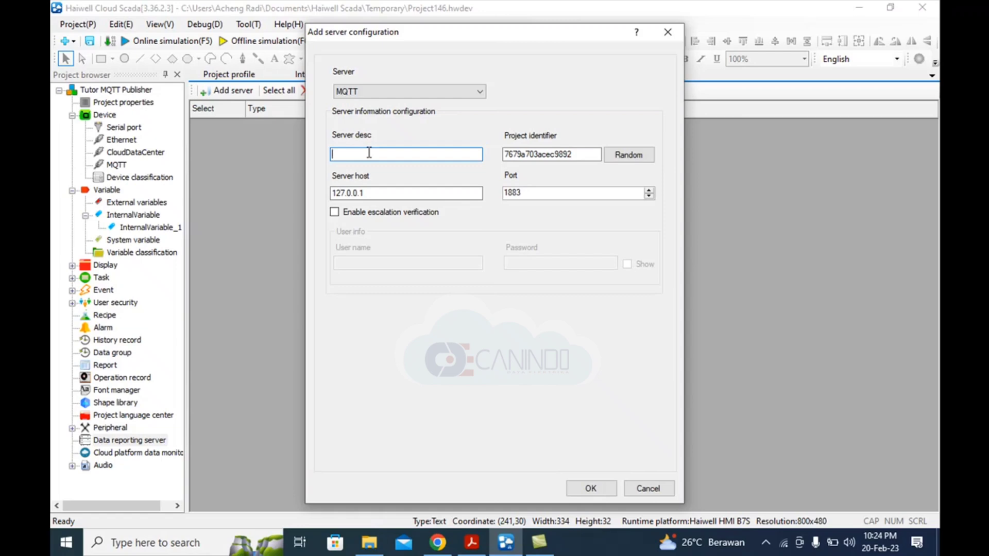
text(testMQTT)
Clear the default server host address in the MQTT server configuration.
click(389, 192)
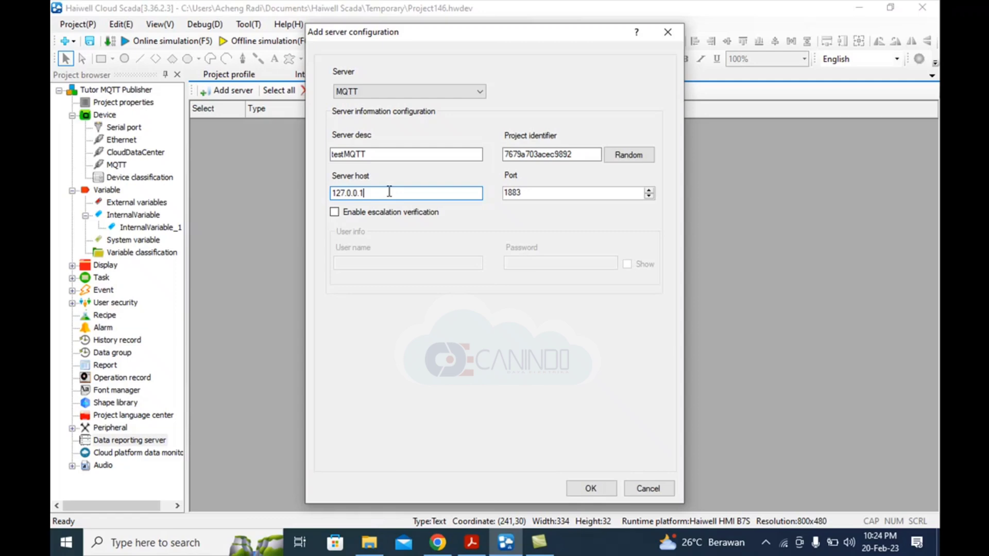
key(BackSpace)
key(BackSpace)
key(BackSpace)
key(BackSpace)
key(BackSpace)
key(BackSpace)
key(BackSpace)
key(BackSpace)
key(BackSpace)
Switch to Chrome and search Google for "mqtt broker" in a new tab.
click(439, 545)
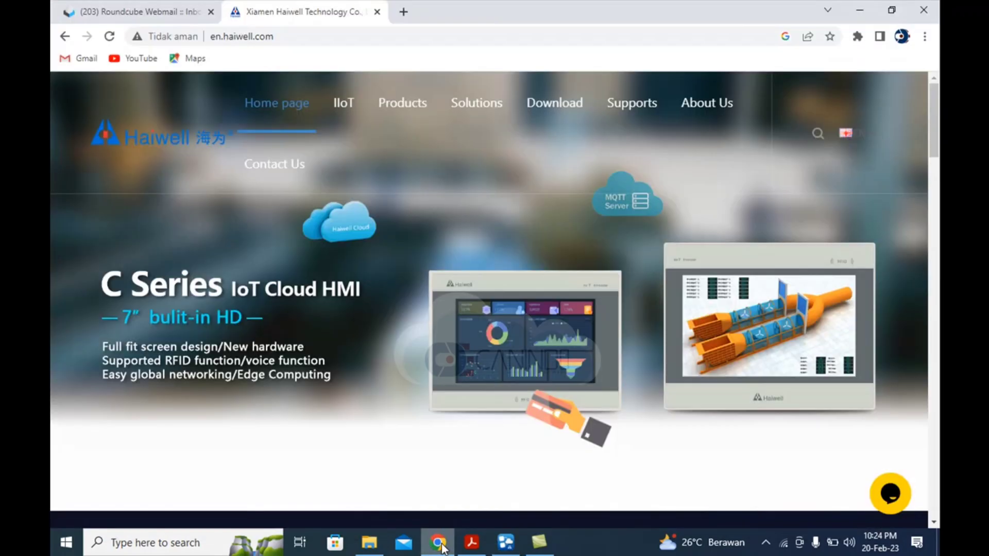
click(407, 16)
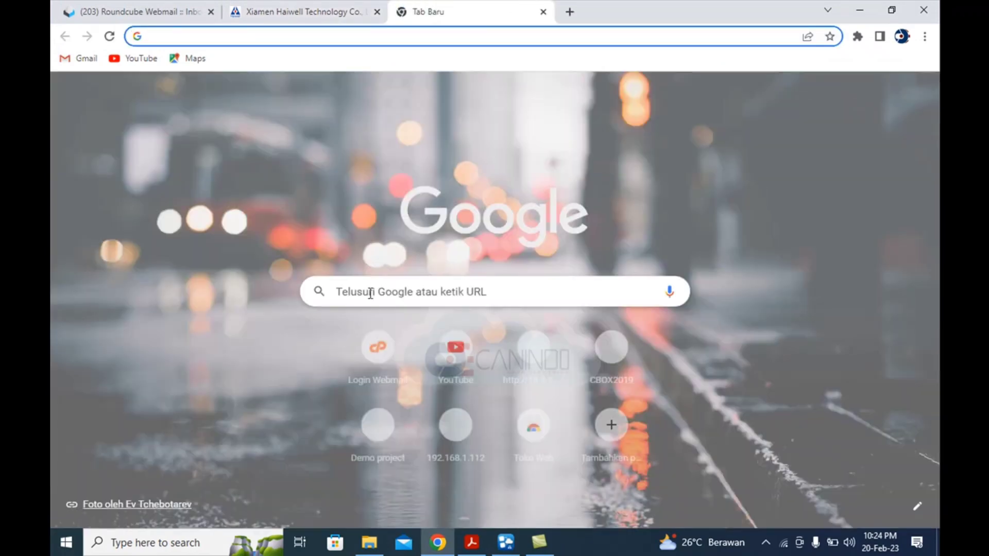
click(370, 293)
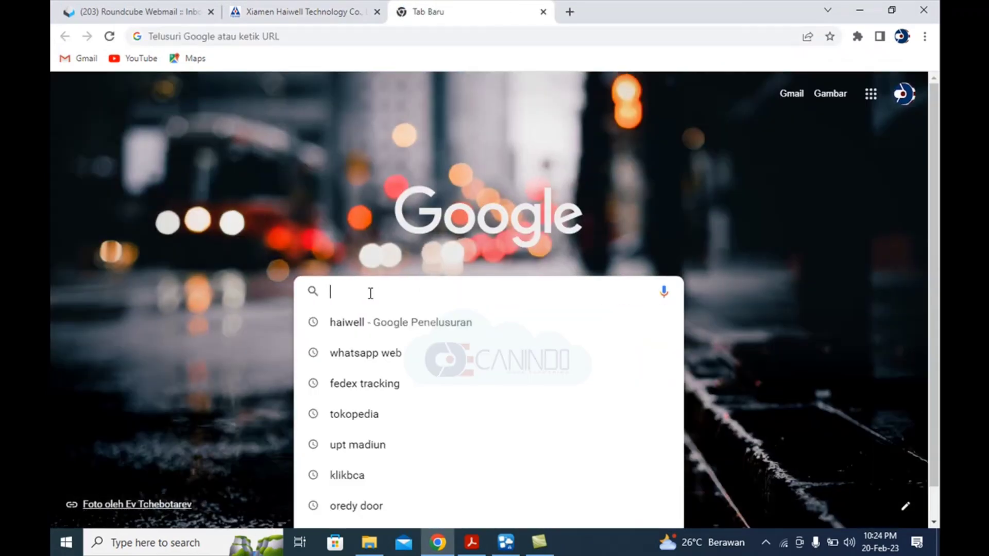
text(mqtt )
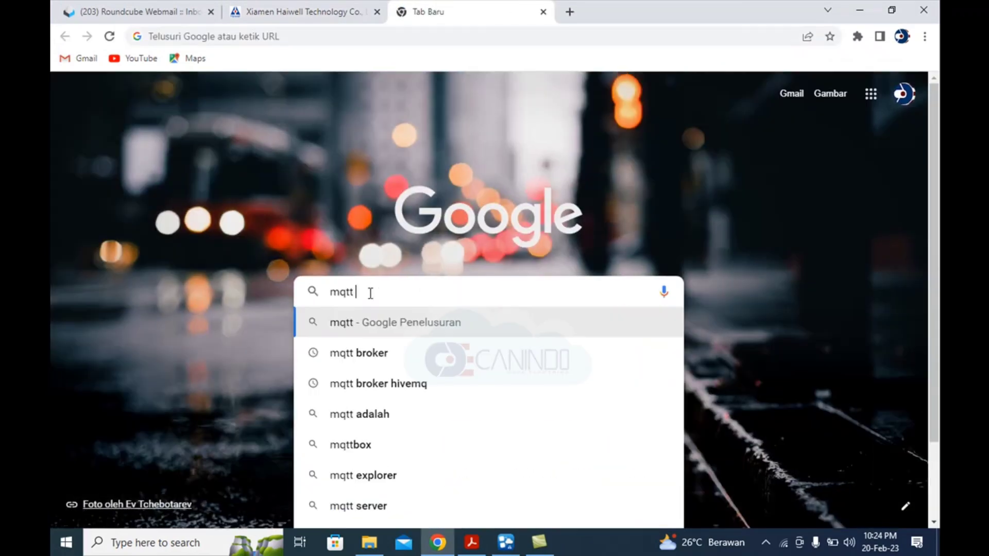
text(broker)
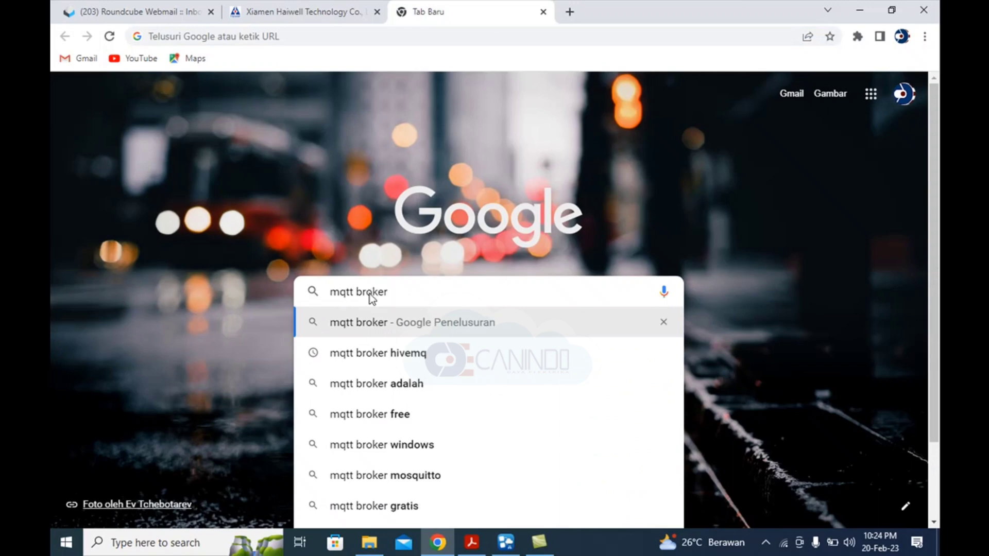
key(Return)
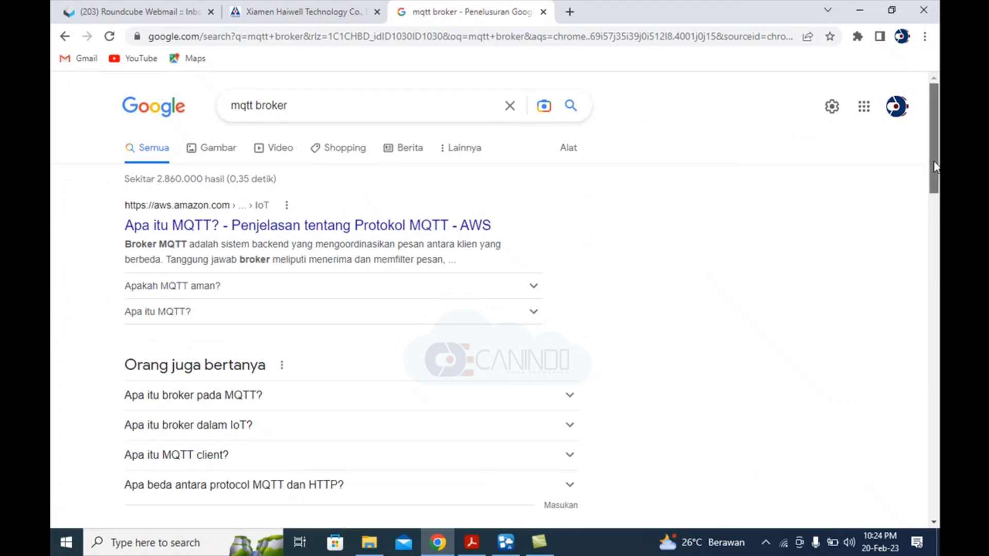
Find the HiveMQ free public MQTT broker among the search results and open its page.
scroll(925, 248, down, 7)
scroll(925, 249, down, 5)
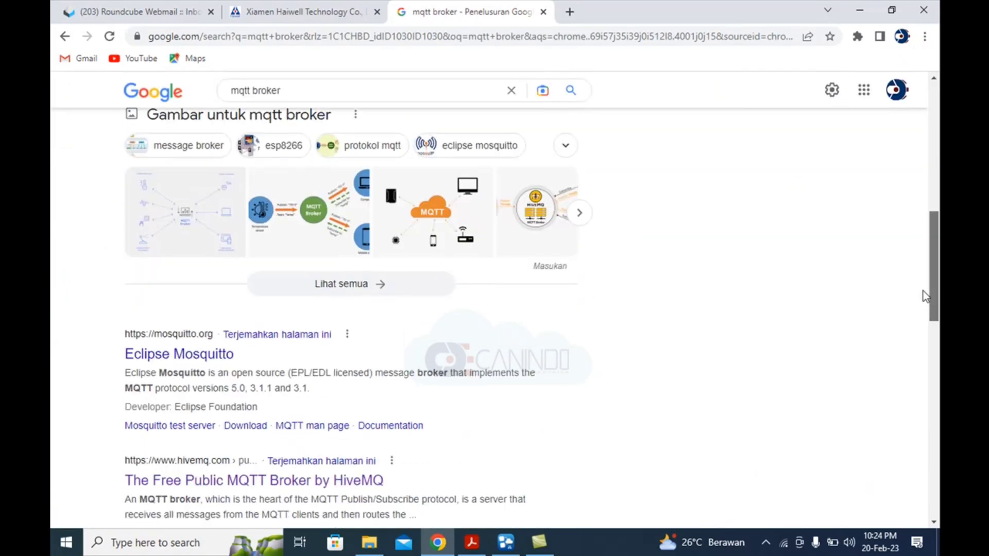
scroll(923, 311, down, 2)
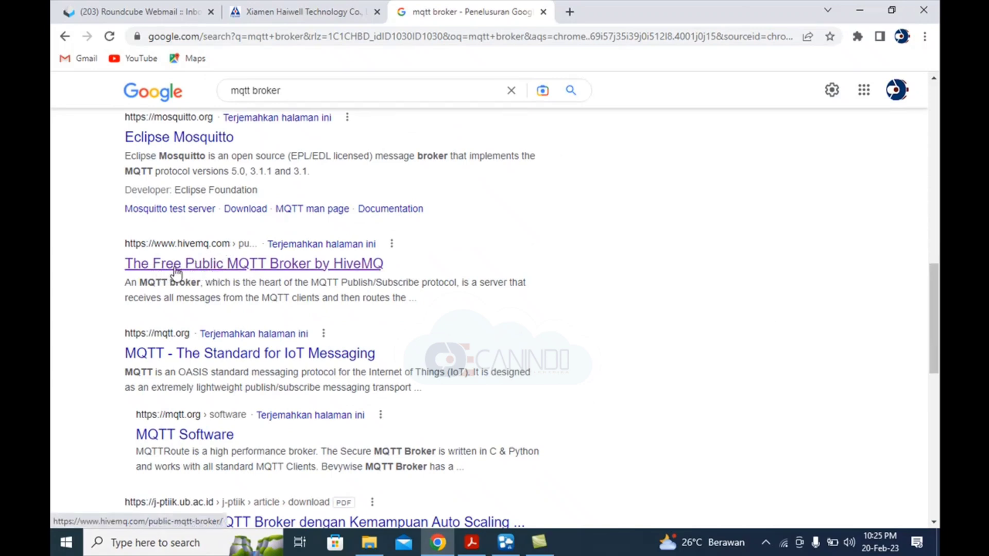
drag(937, 308, 937, 216)
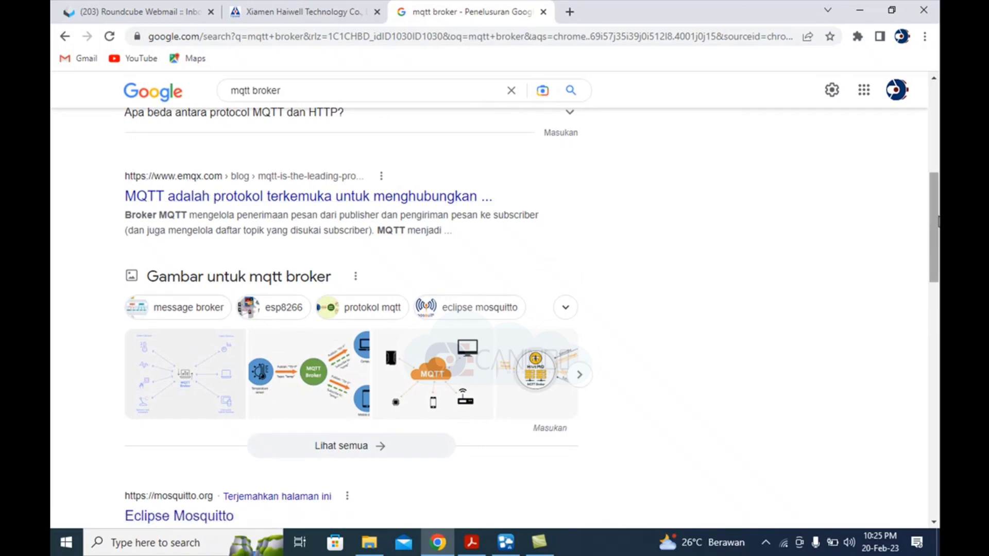
drag(935, 227, 933, 322)
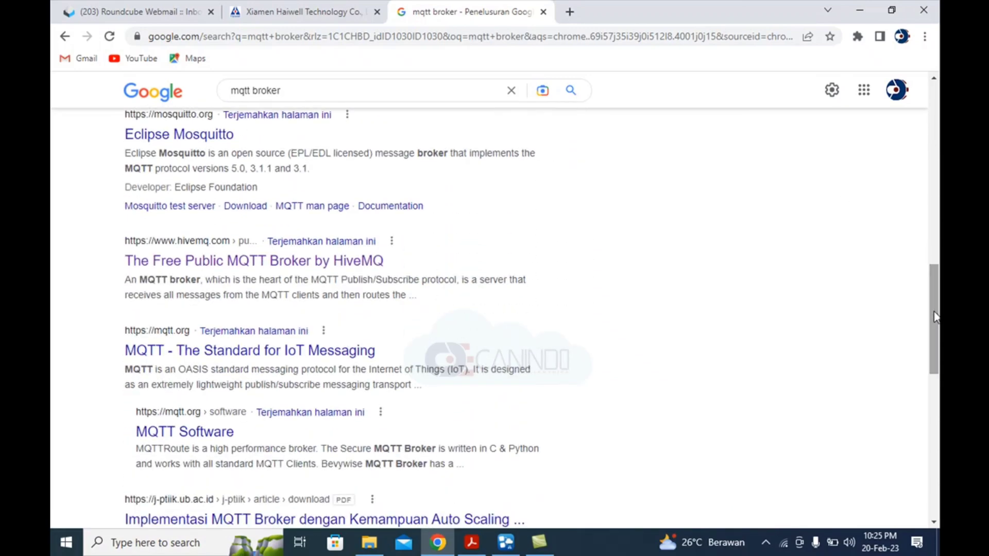
click(205, 268)
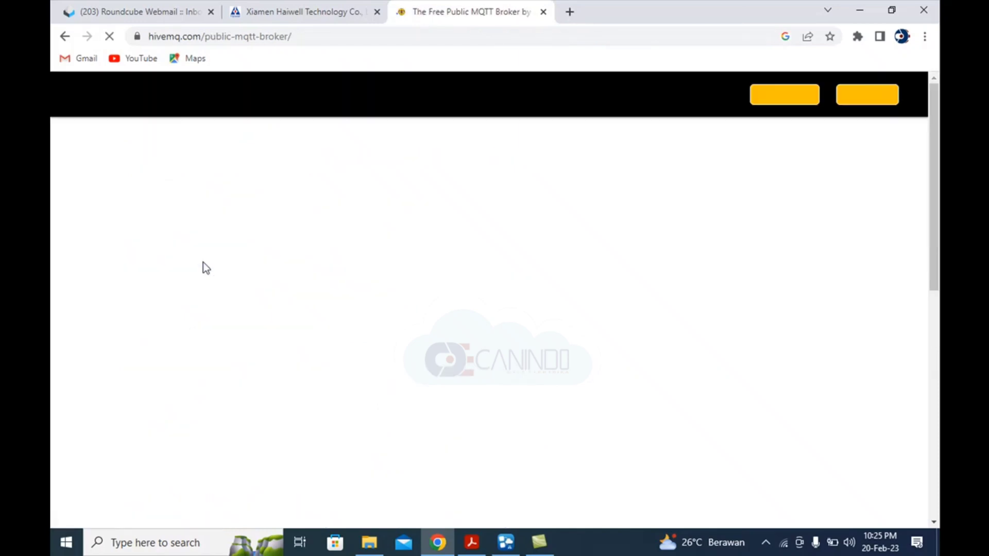
Copy the broker address broker.hivemq.com from the HiveMQ page and enter it as the server host in Haiwell Cloud Scada.
drag(937, 198, 928, 273)
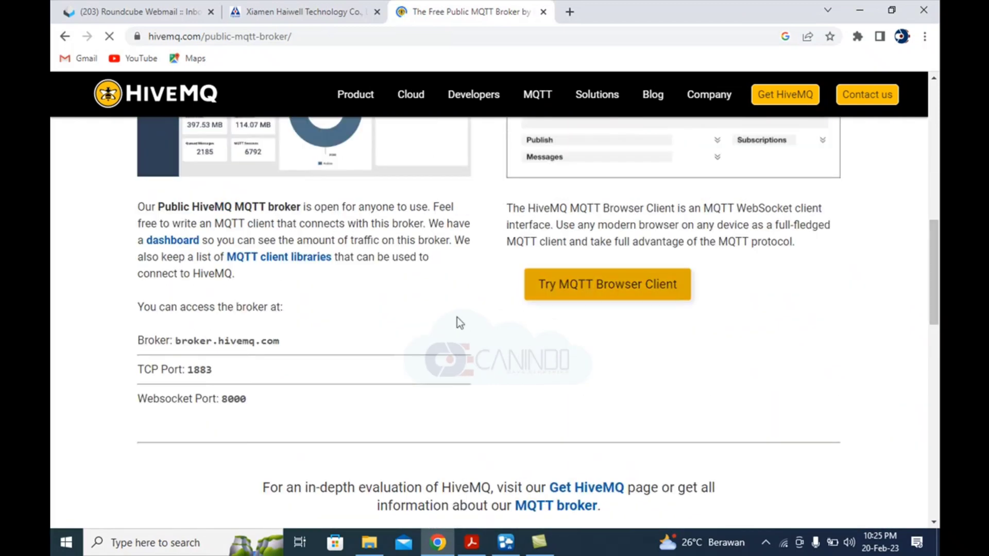
drag(176, 341, 281, 344)
key(ctrl+c)
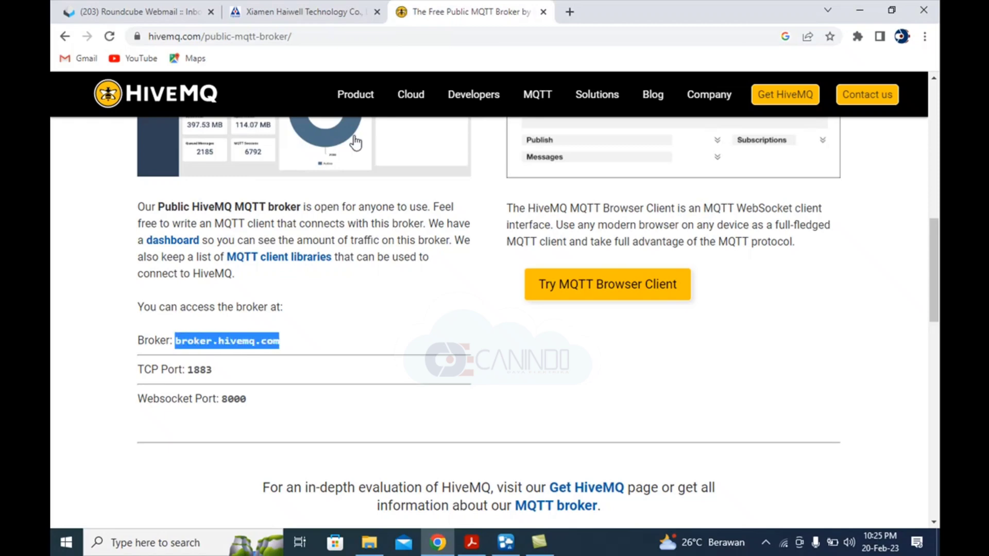
click(506, 544)
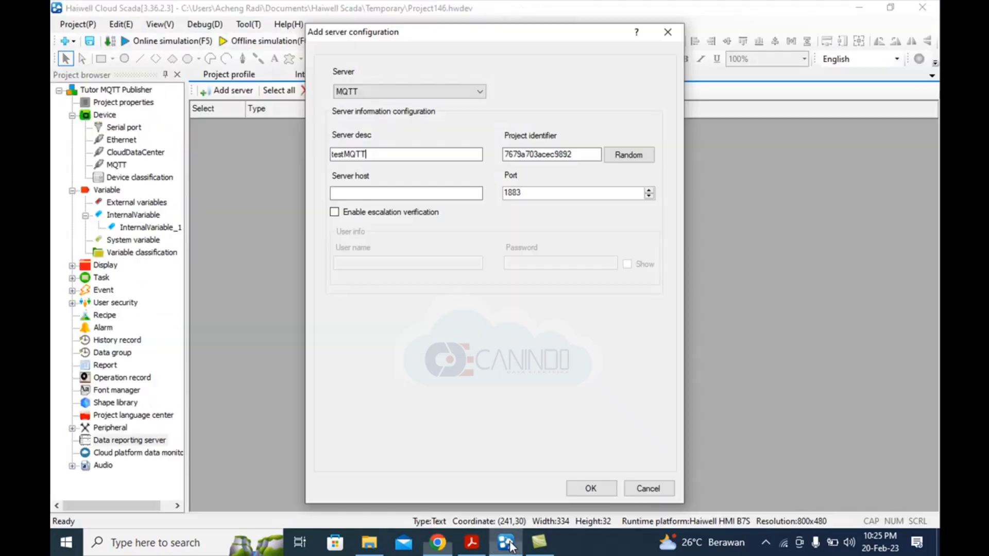
click(370, 194)
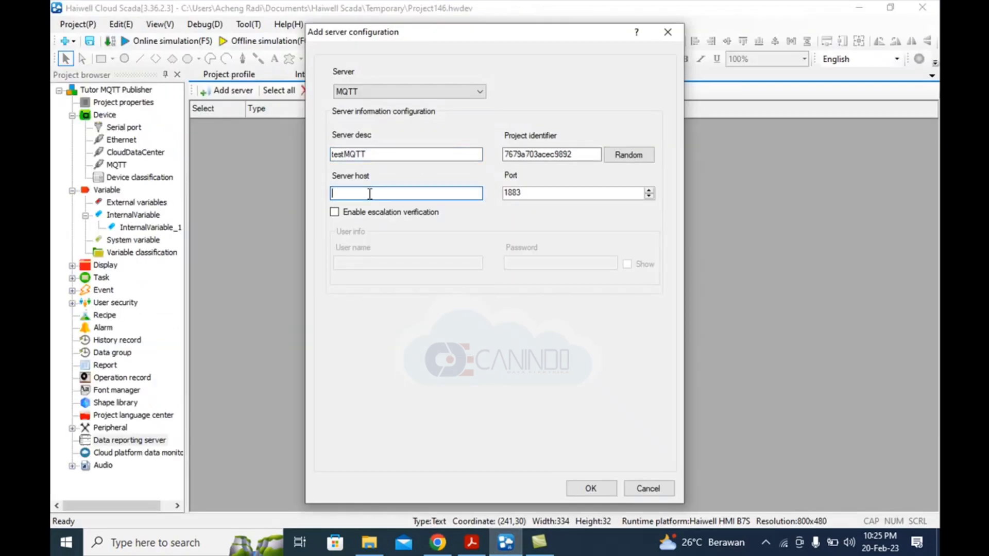
key(ctrl+v)
Set the project identifier to haiwell and save the MQTT server after checking its port against the HiveMQ page.
drag(573, 155, 482, 162)
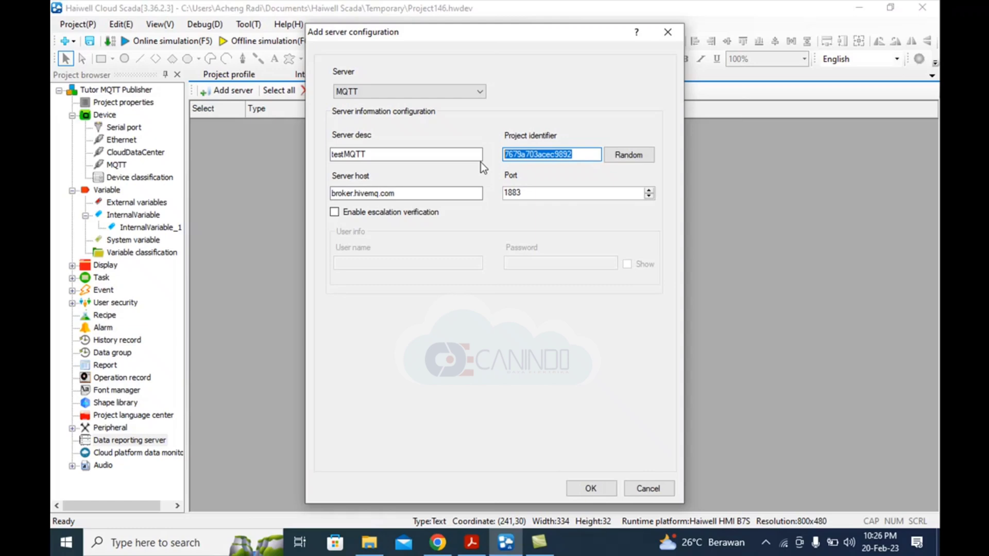
text(haiwell)
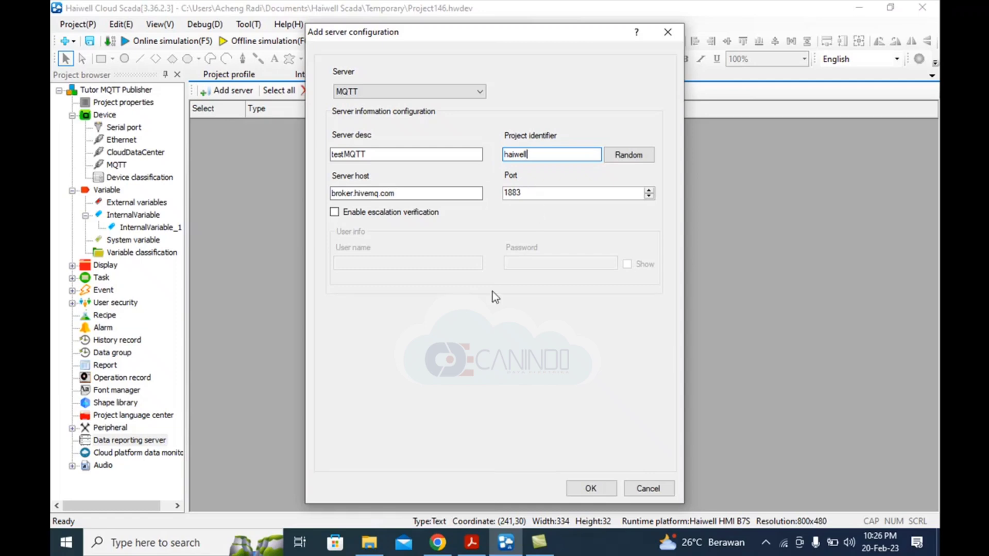
click(446, 542)
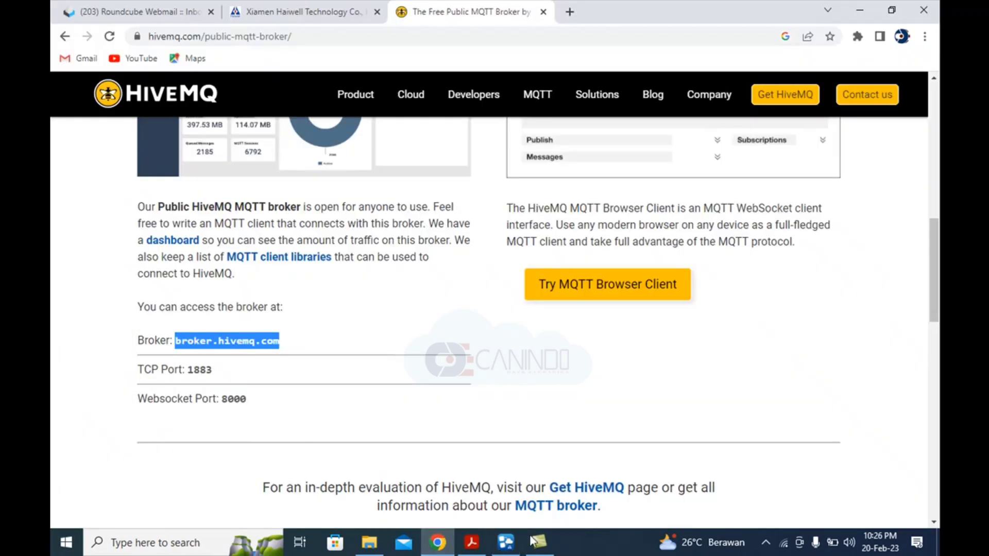
click(510, 543)
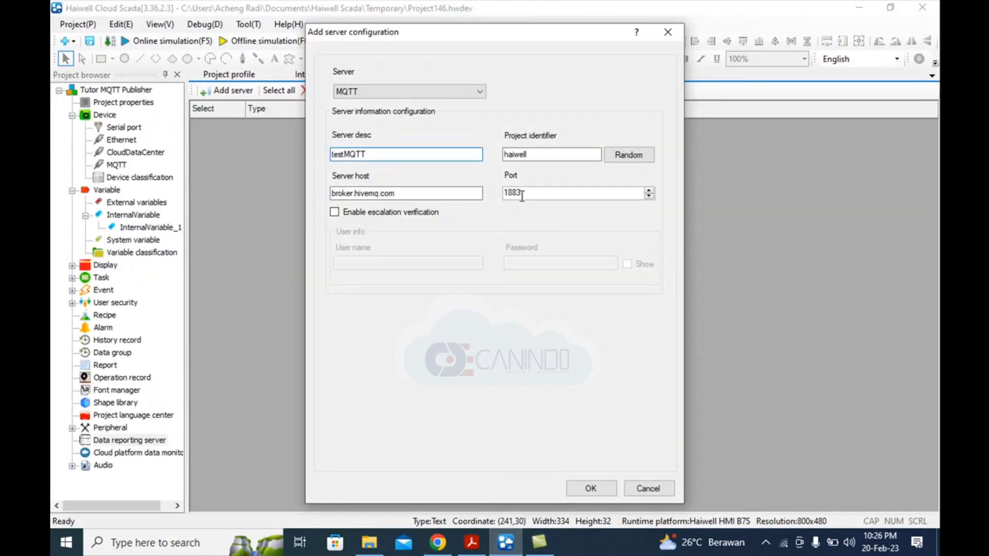
click(600, 491)
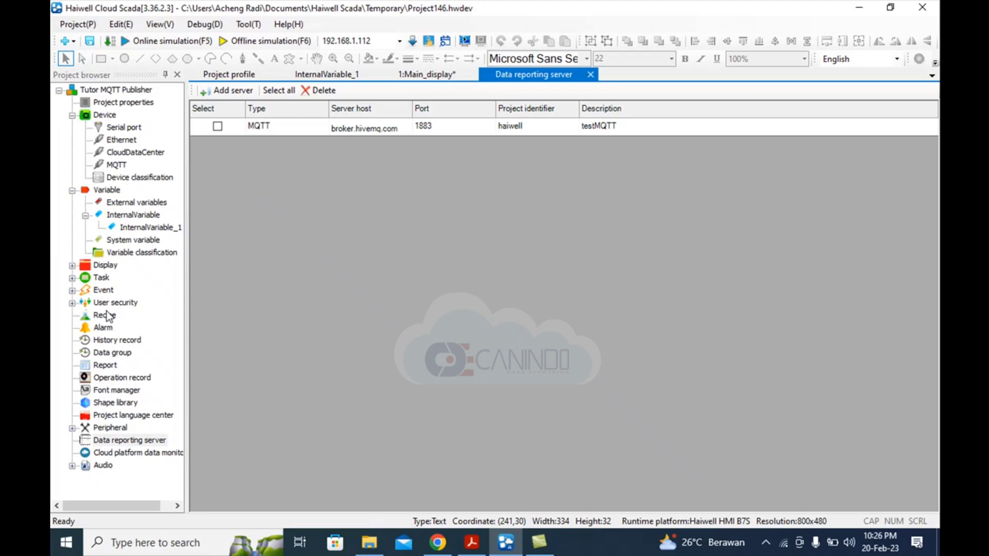
Open the project's data groups and accept the default record settings.
click(114, 354)
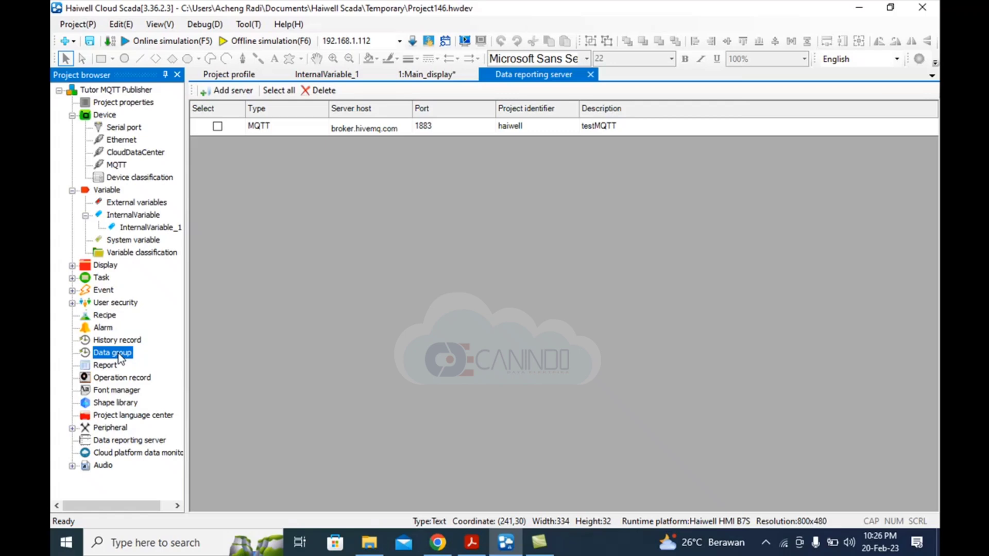
double_click(114, 353)
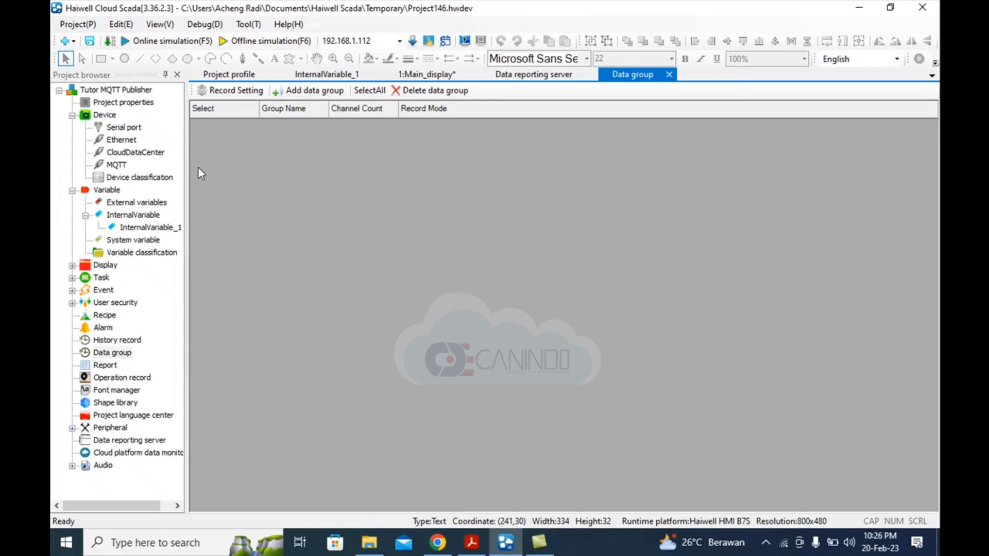
click(225, 89)
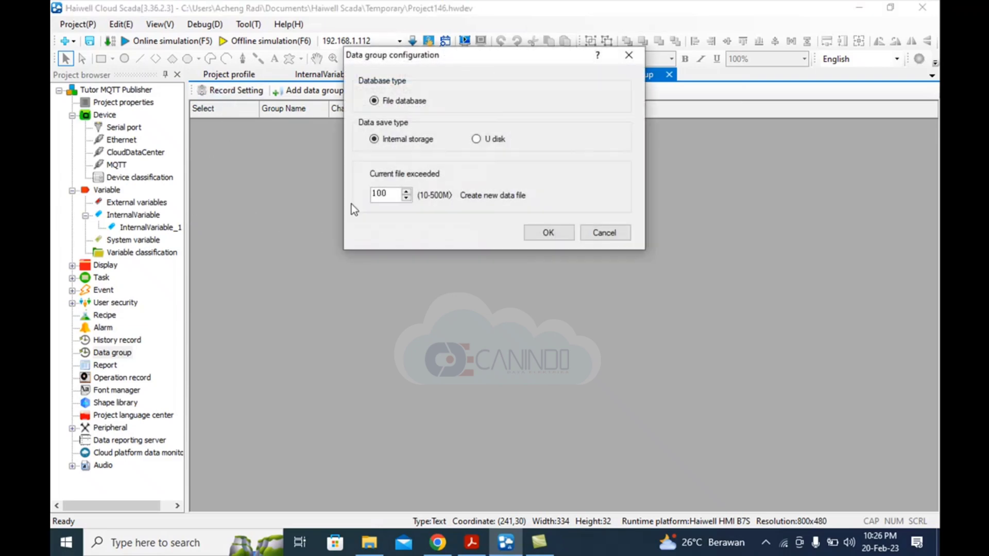
click(545, 237)
Add a data group with the group name datamqtt.
click(310, 93)
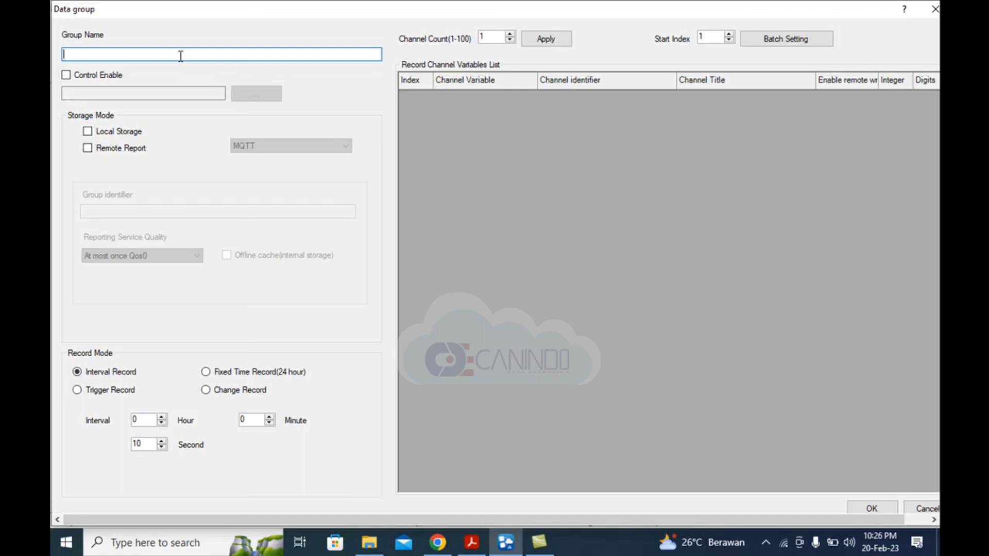
text(h)
key(BackSpace)
text(datamqtt)
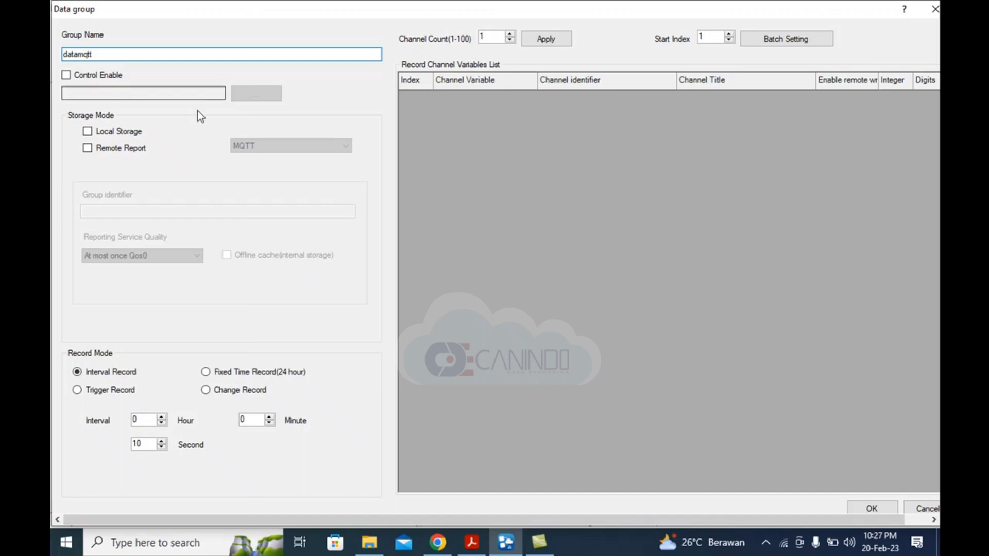
Enable remote reporting over MQTT with the group identifier canindo and offline cache in internal storage.
click(91, 149)
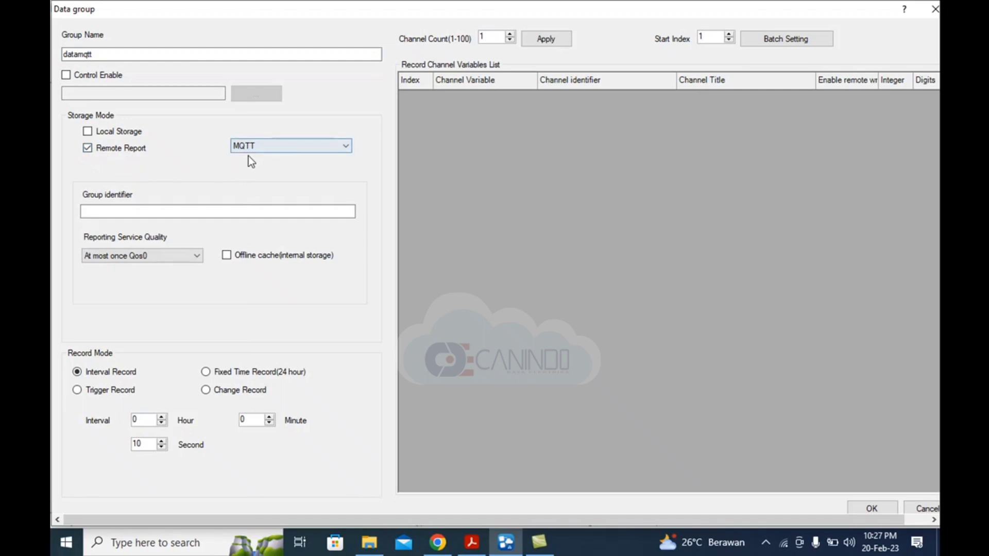
click(146, 216)
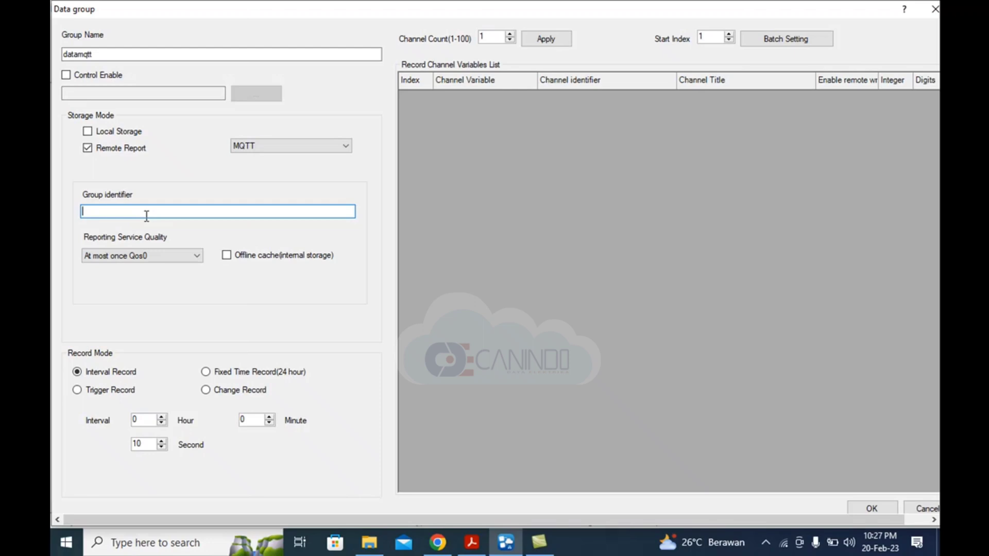
text(canindo)
click(174, 258)
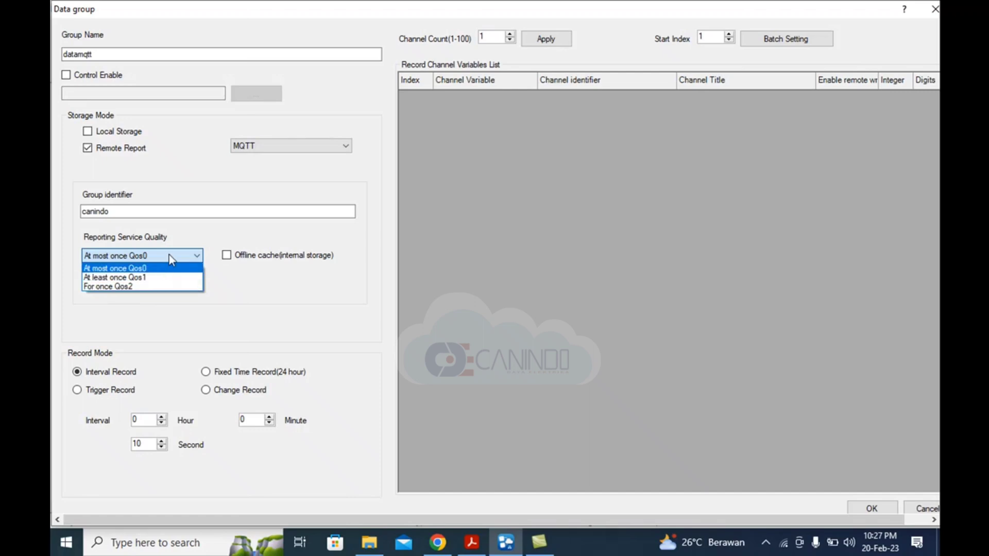
click(190, 255)
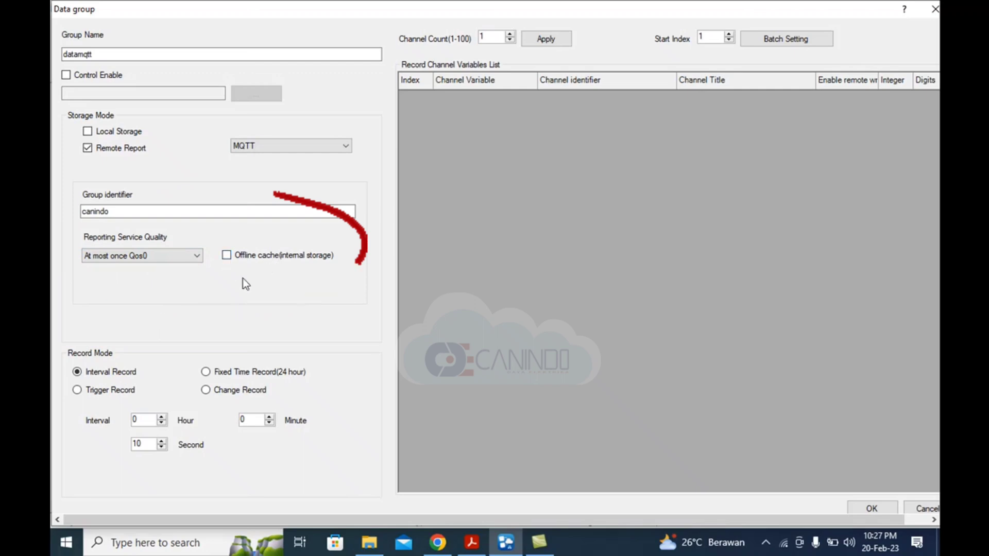
click(227, 256)
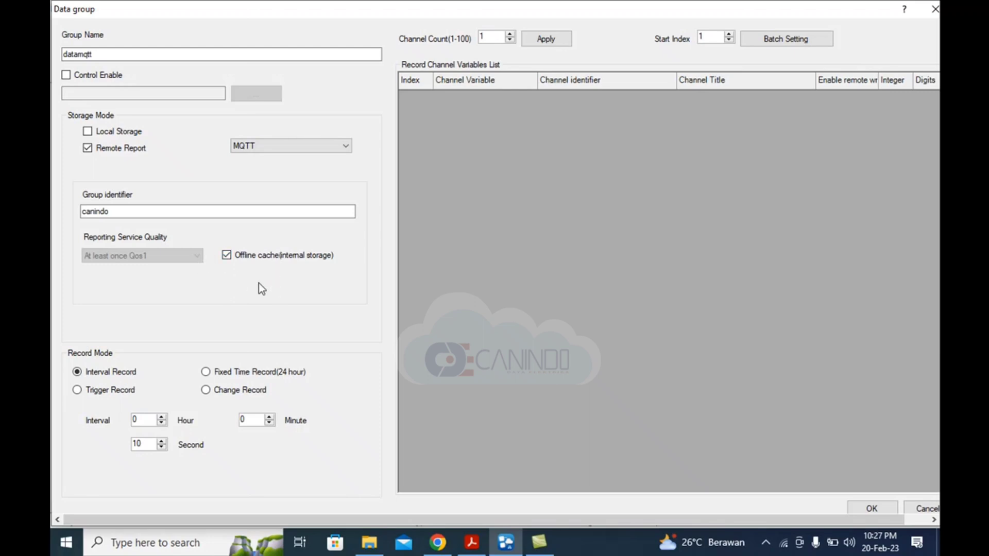
Enable local storage with a 1-second recording interval and apply a channel count of 2.
click(88, 132)
key(BackSpace)
click(513, 35)
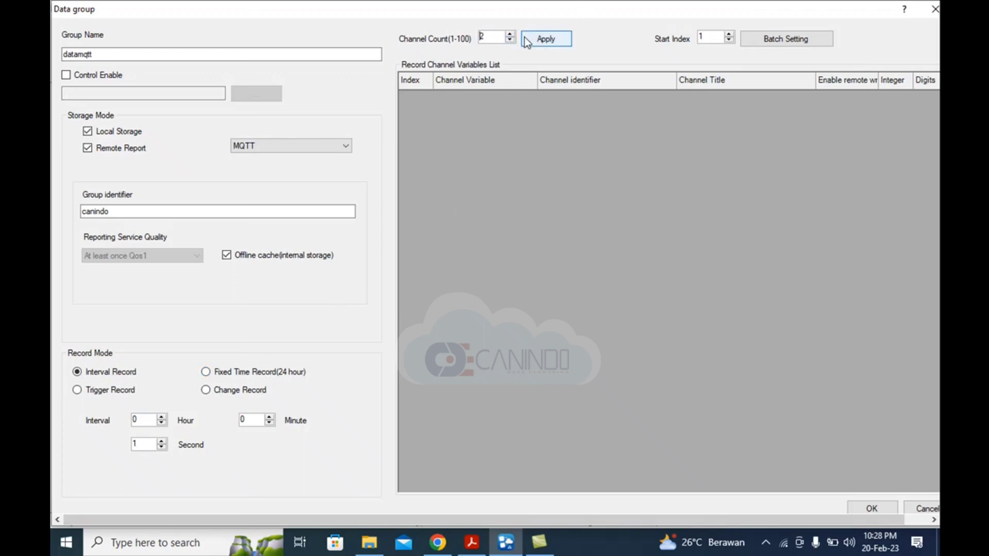
click(533, 39)
Assign the variable W0 of InternalVariable_1 to the first record channel.
click(531, 98)
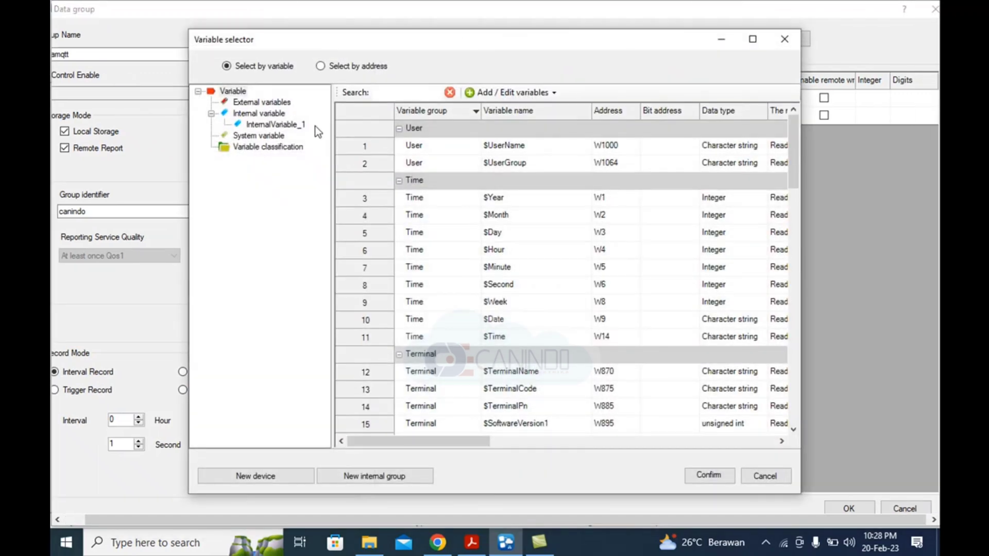
click(308, 126)
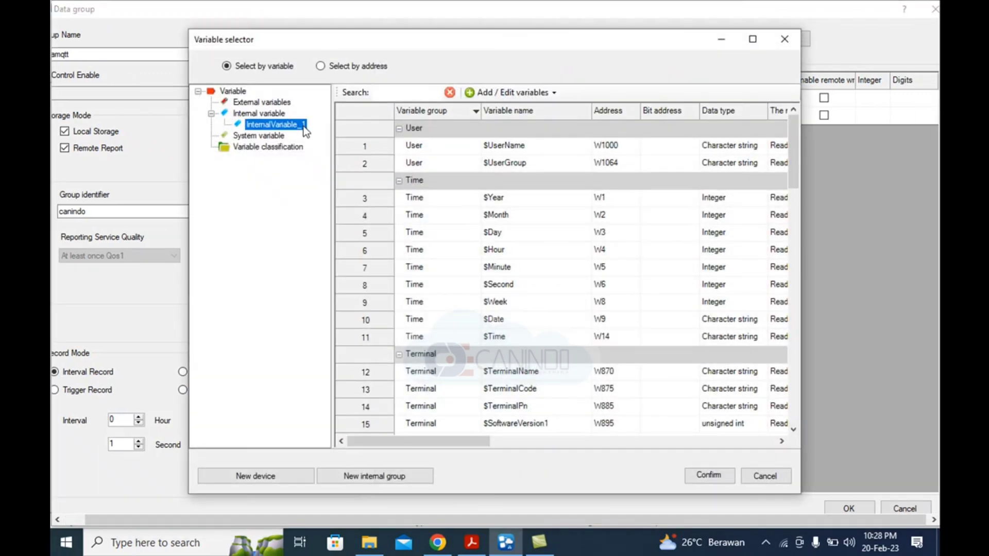
click(522, 145)
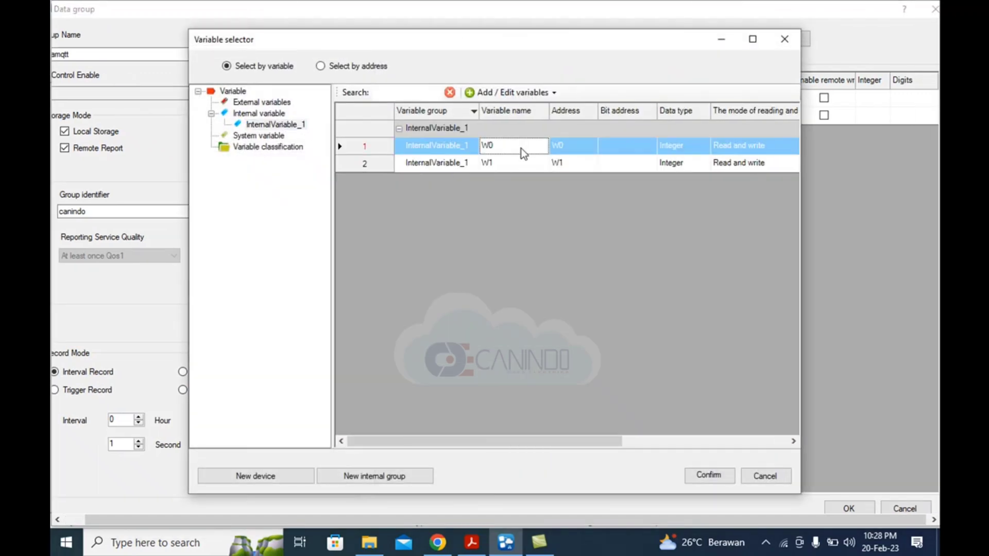
double_click(521, 147)
Assign the variable W1 of InternalVariable_1 to the second record channel.
click(494, 119)
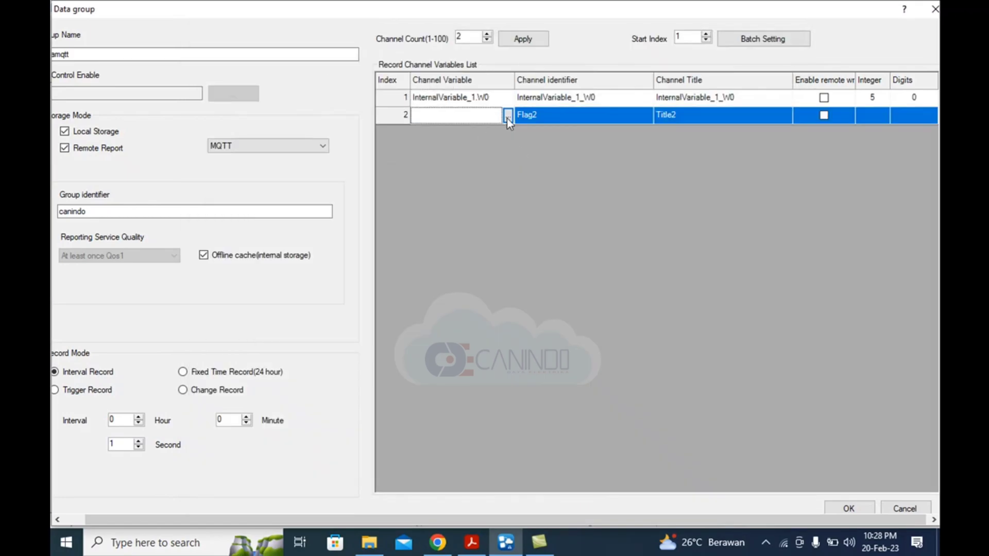
click(507, 119)
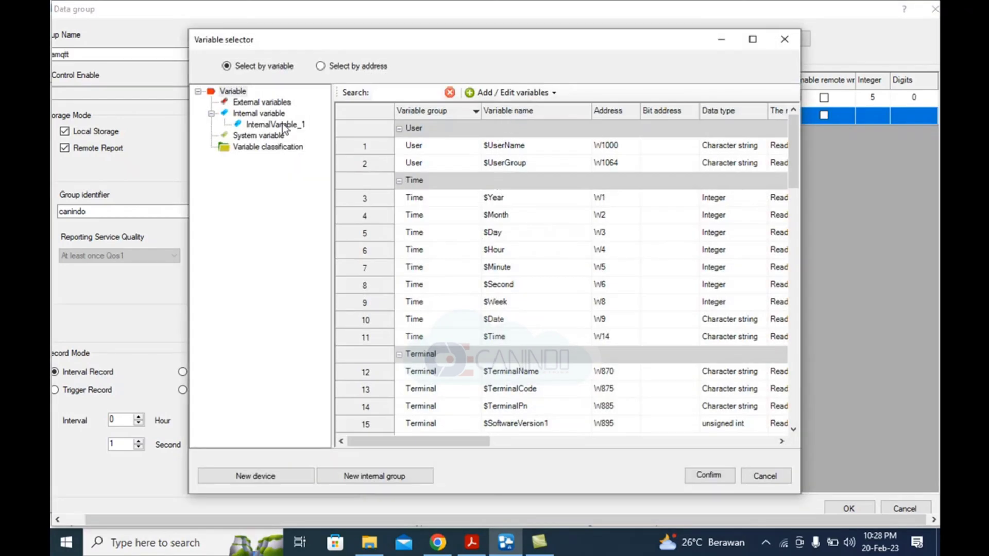
click(283, 125)
double_click(496, 164)
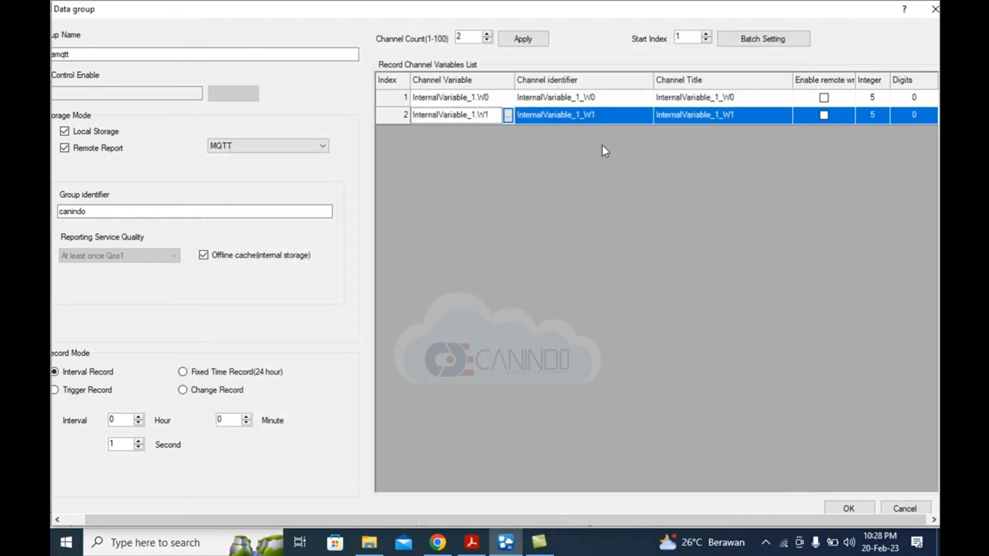
Set the channel identifiers to data1 for the first record channel and data2 for the second.
click(618, 99)
drag(599, 98, 516, 101)
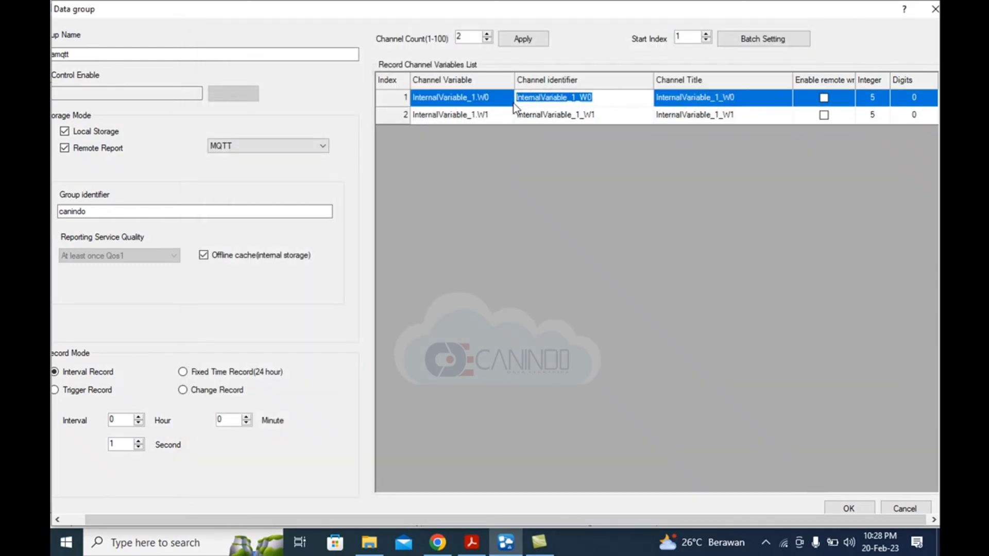
text(data1)
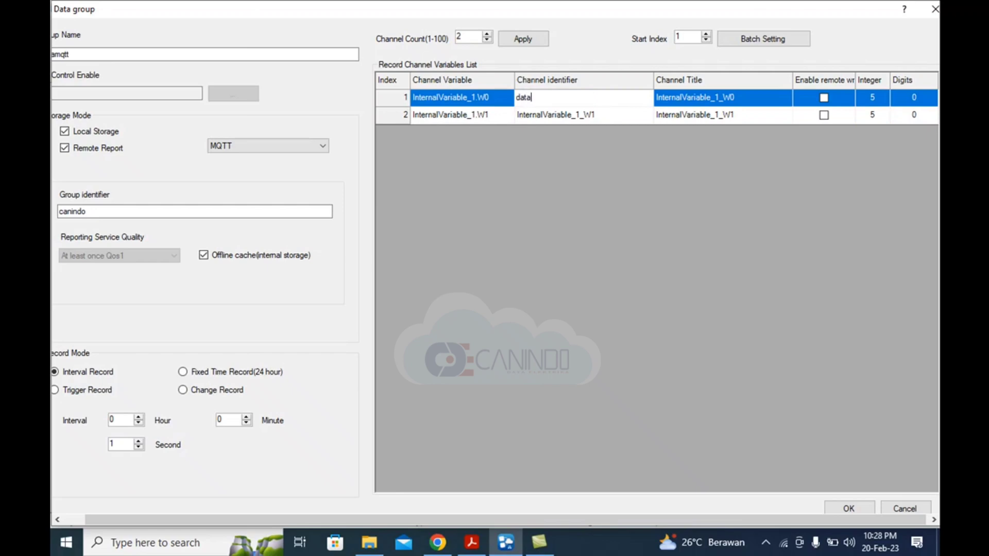
click(625, 119)
drag(625, 119, 453, 118)
text(data2)
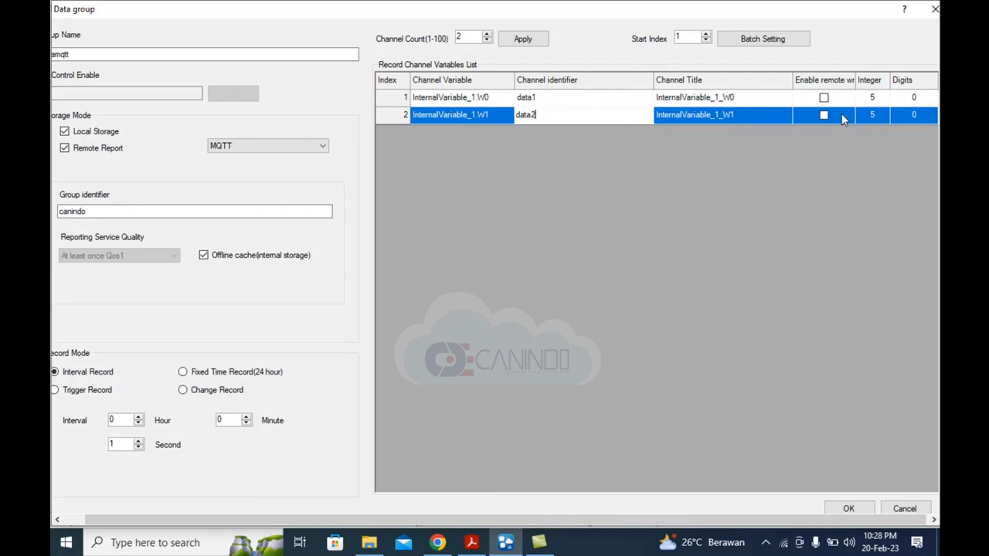
Enable remote write for both record channels and confirm the data group.
click(825, 98)
click(825, 114)
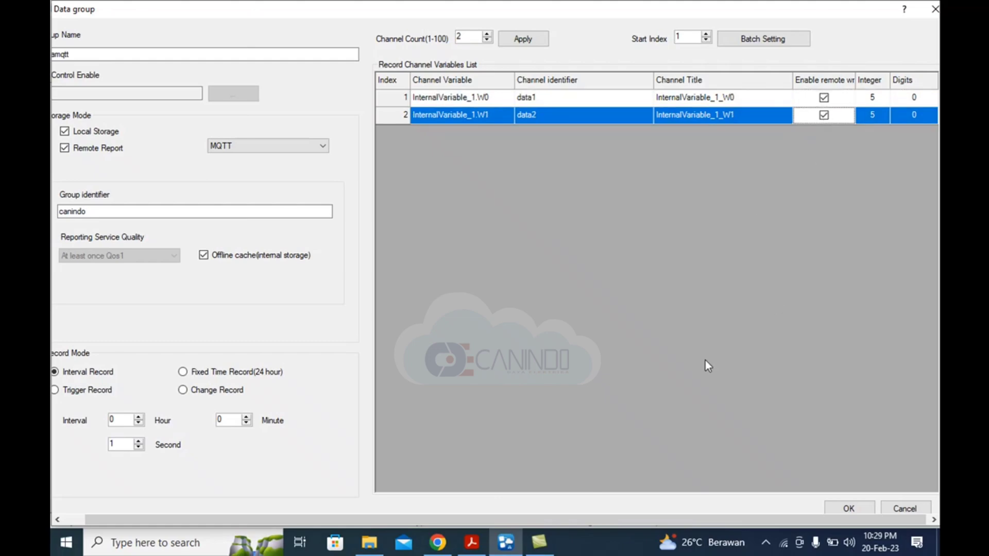
click(849, 509)
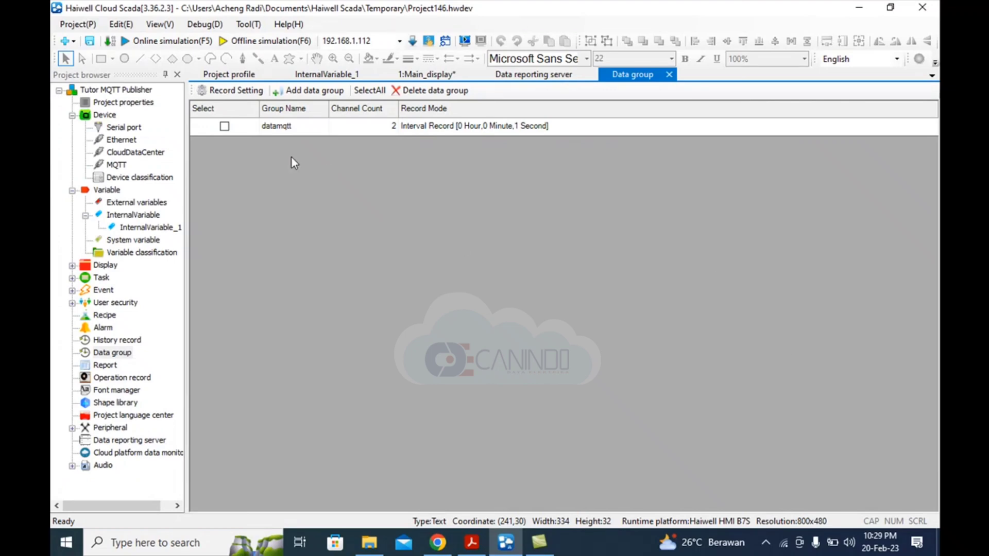
Download the project to the HMI at 192.168.1.112 with the device manager tool, saving it as Tutor MQTT Publisher in the Program folder.
click(250, 25)
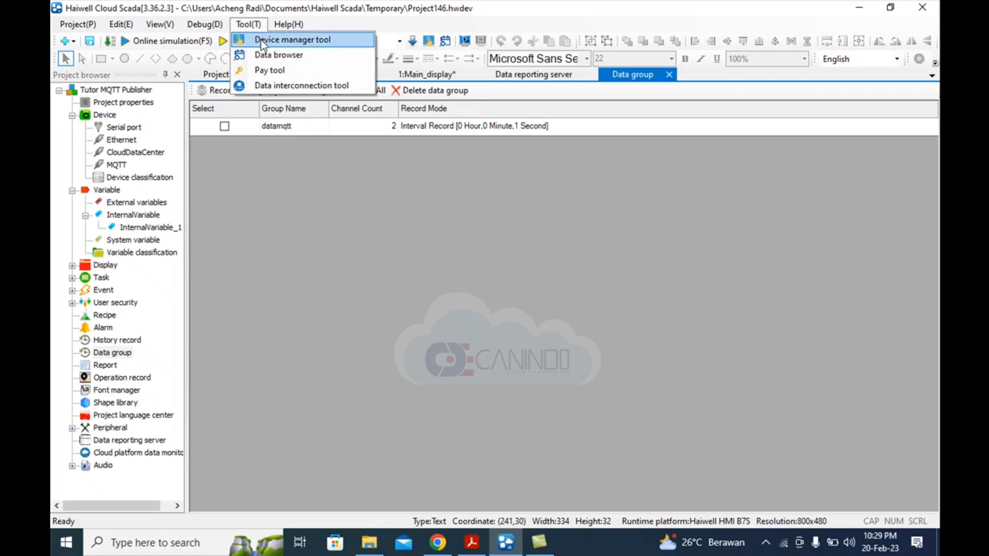
click(267, 44)
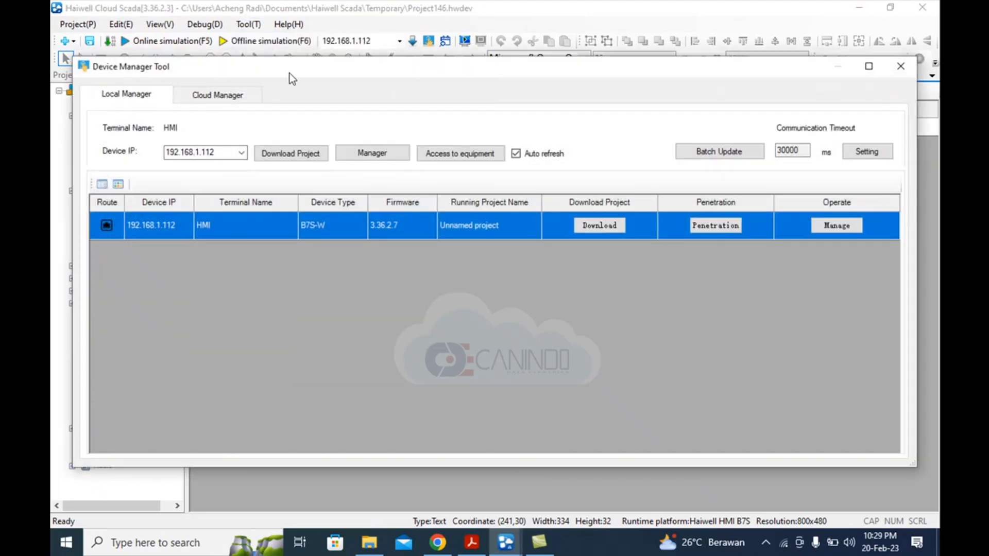
click(599, 229)
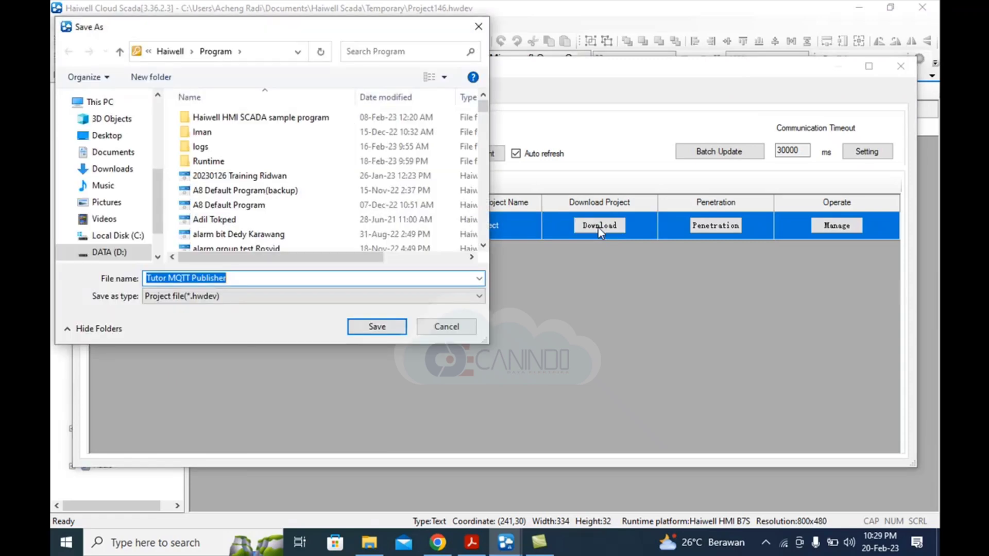
click(397, 326)
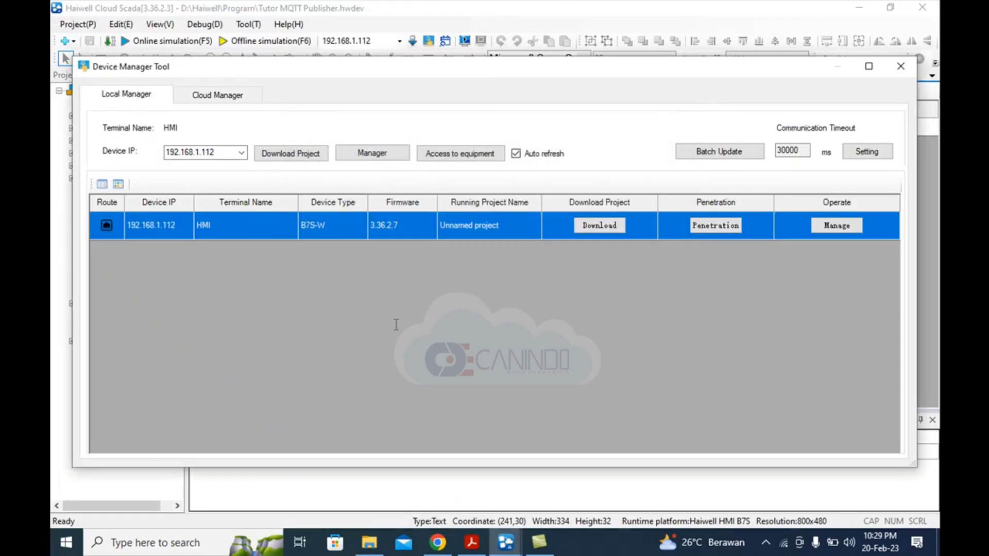
click(580, 416)
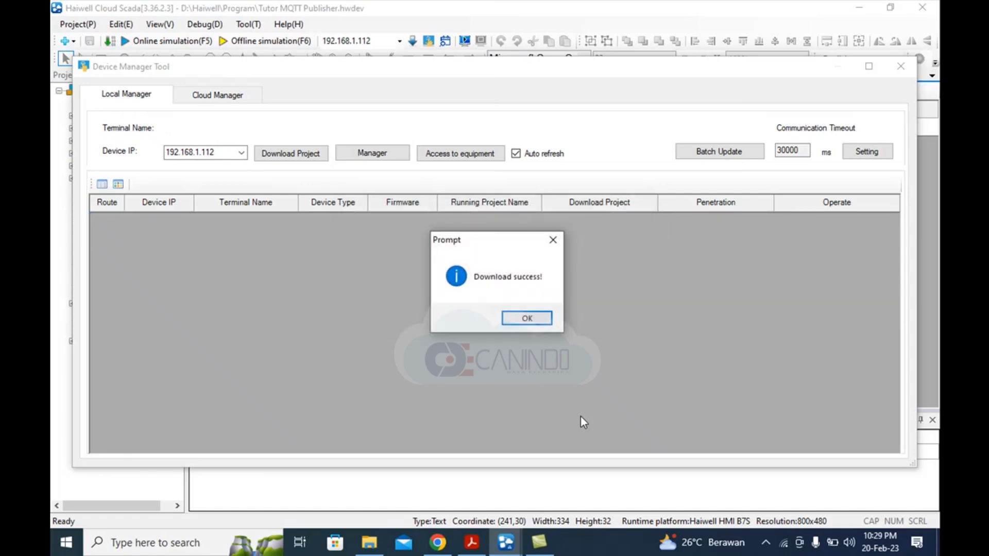
click(527, 320)
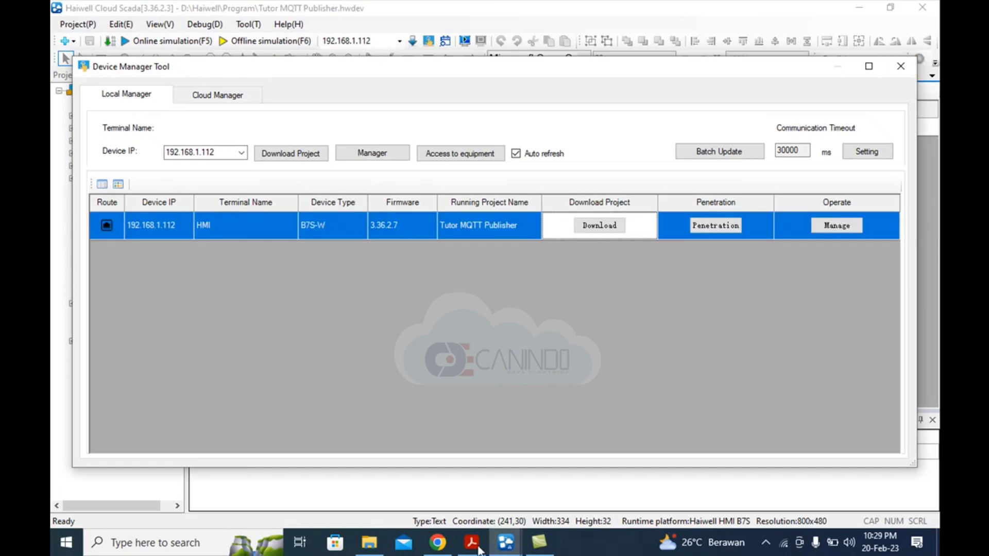
Switch to Chrome, load the HMI's web page at 192.168.1.112 in a new tab and dismiss the translation offer.
click(439, 547)
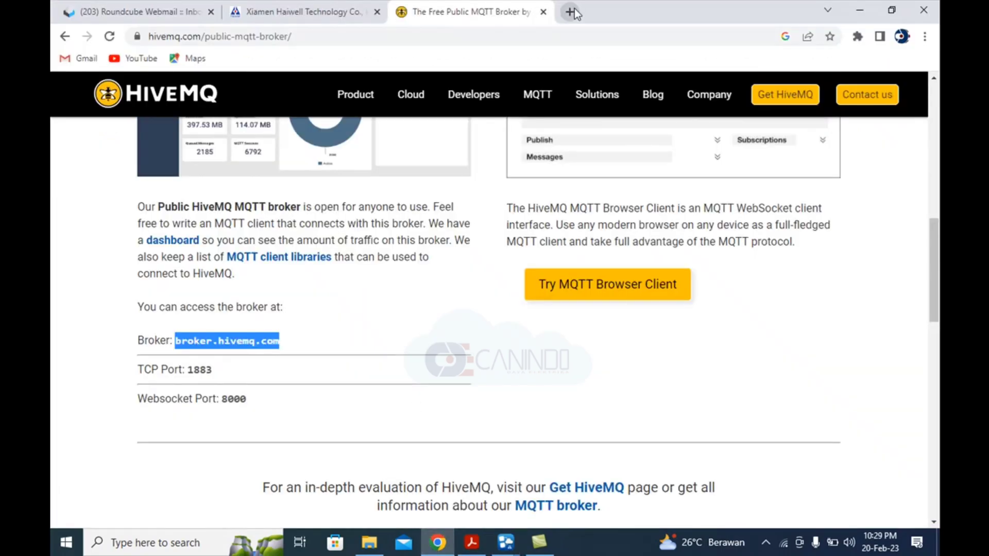
click(570, 12)
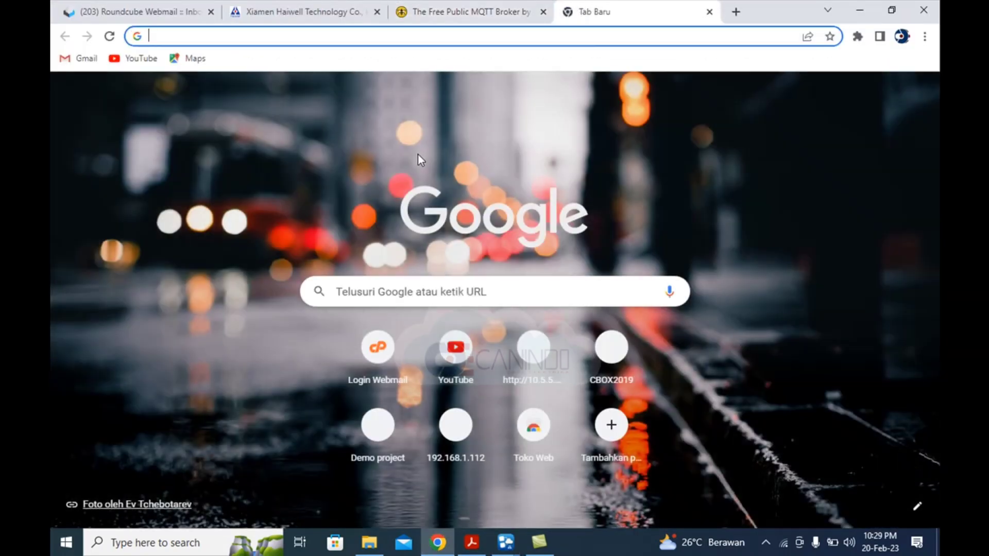
text(192)
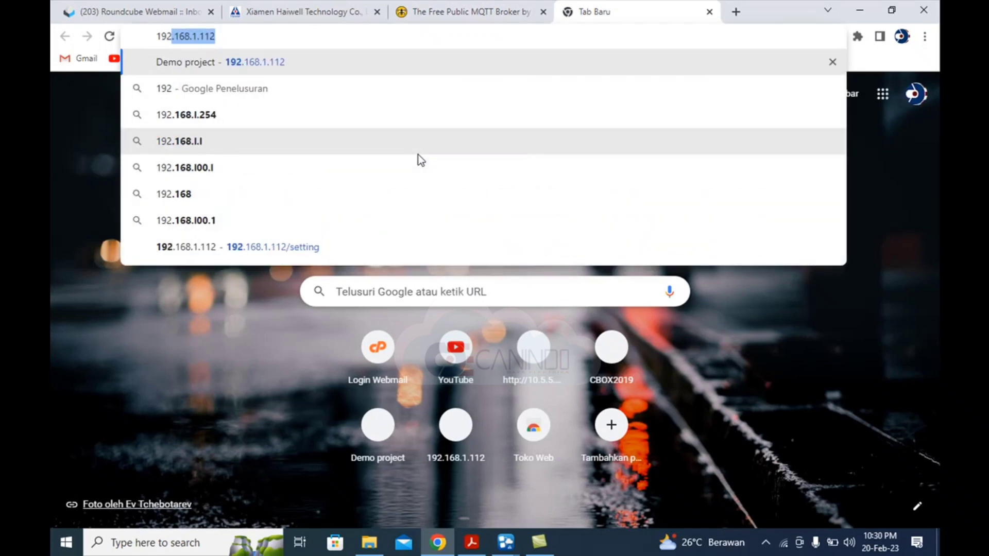
key(Return)
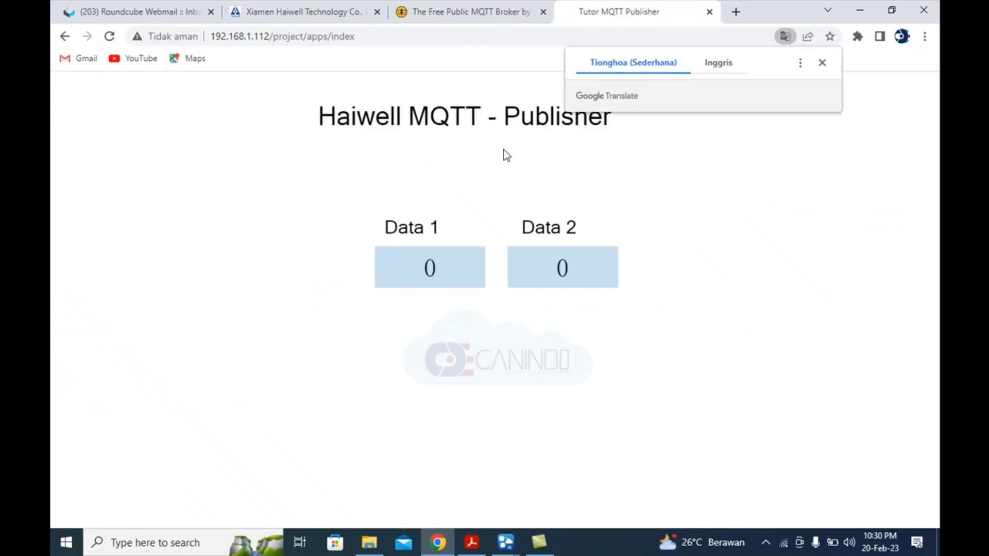
click(822, 62)
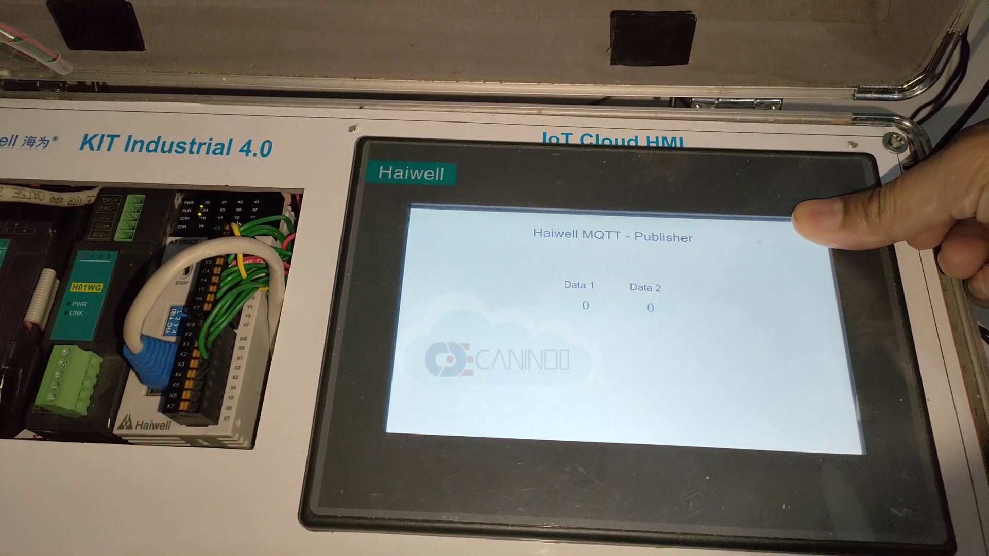
click(796, 223)
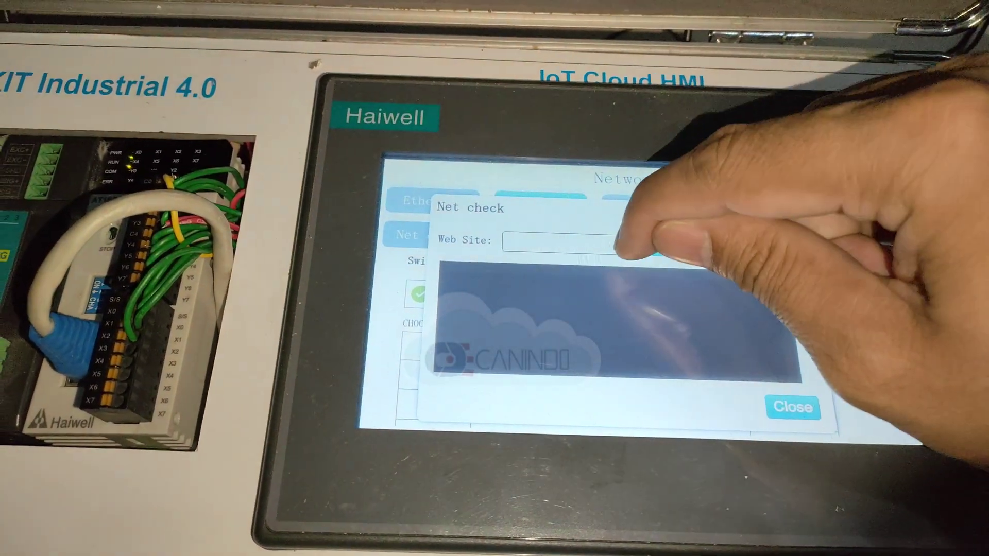
click(593, 251)
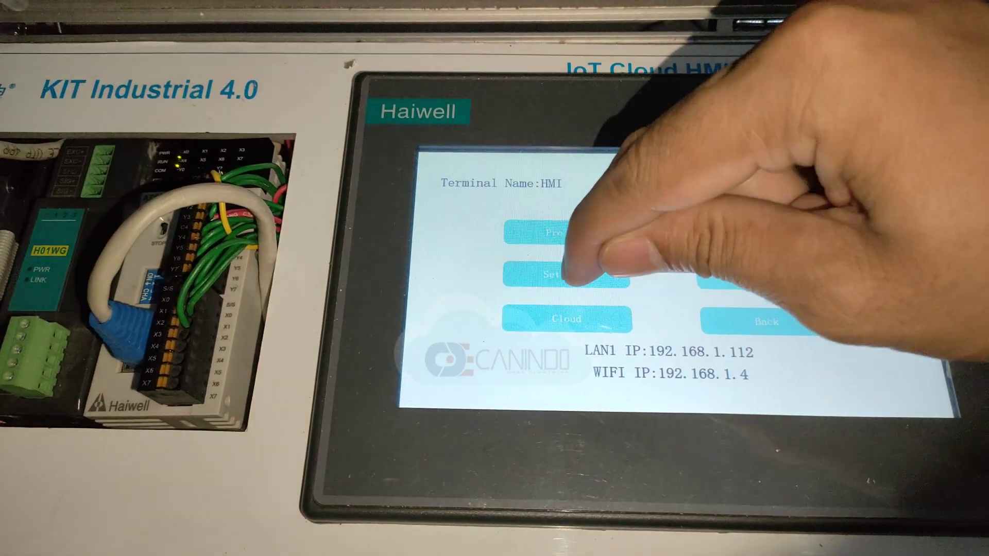
click(566, 274)
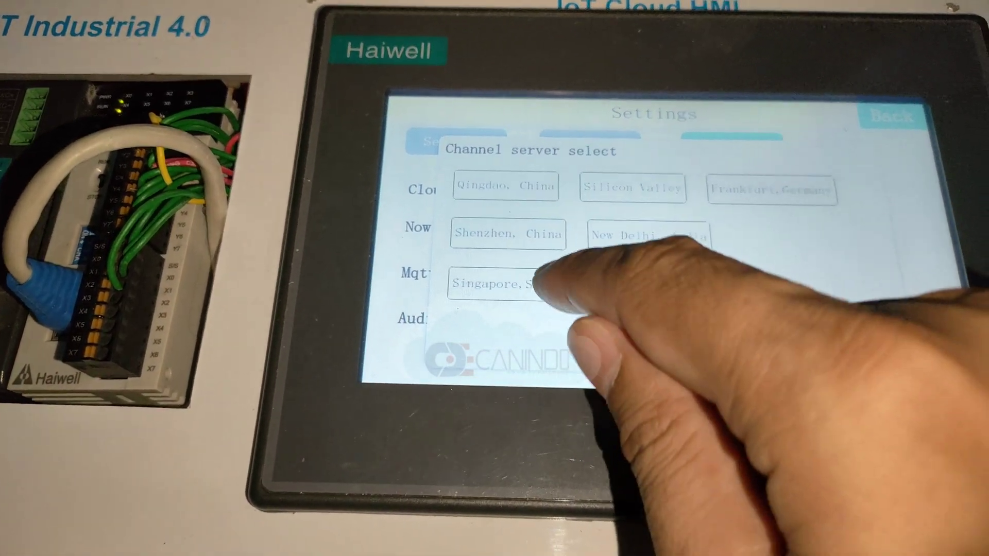
click(541, 292)
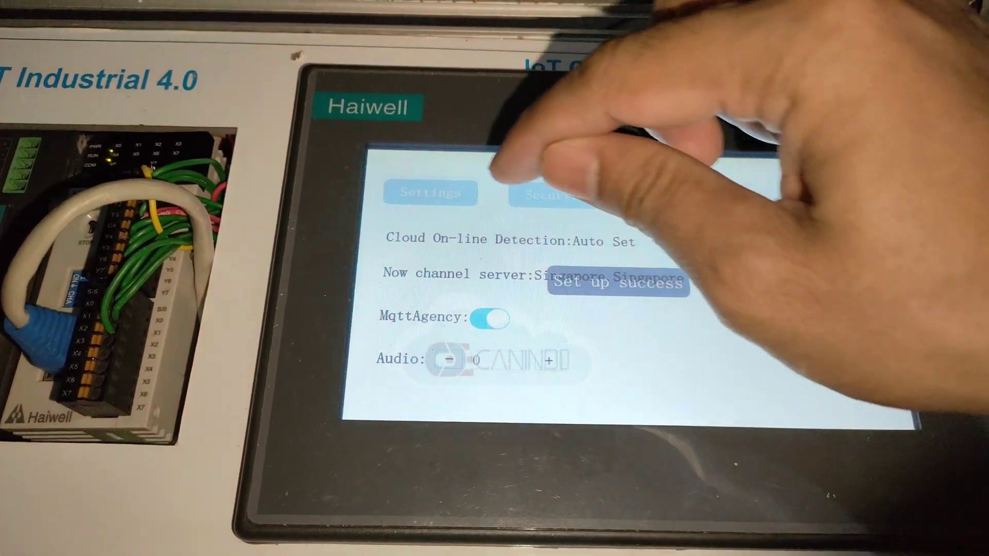
click(460, 194)
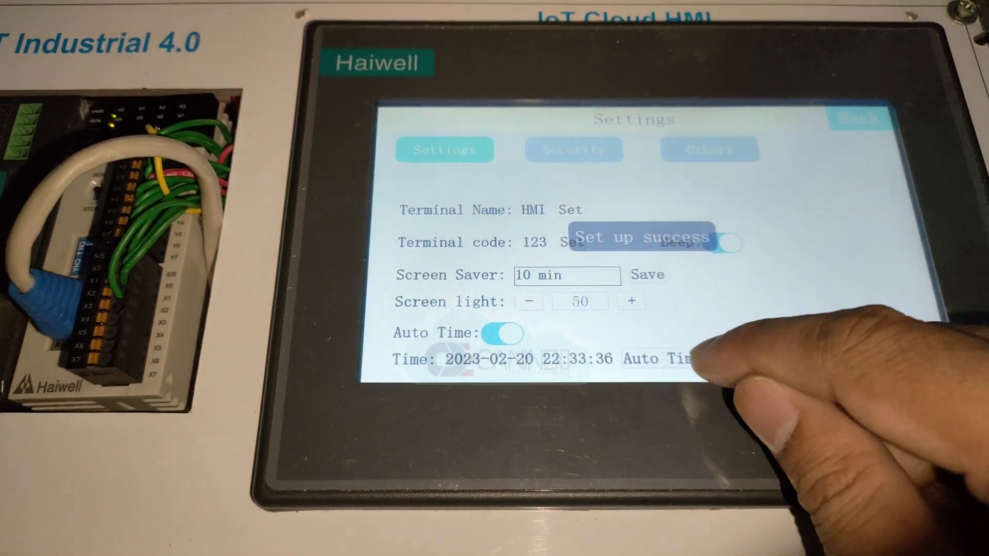
click(680, 359)
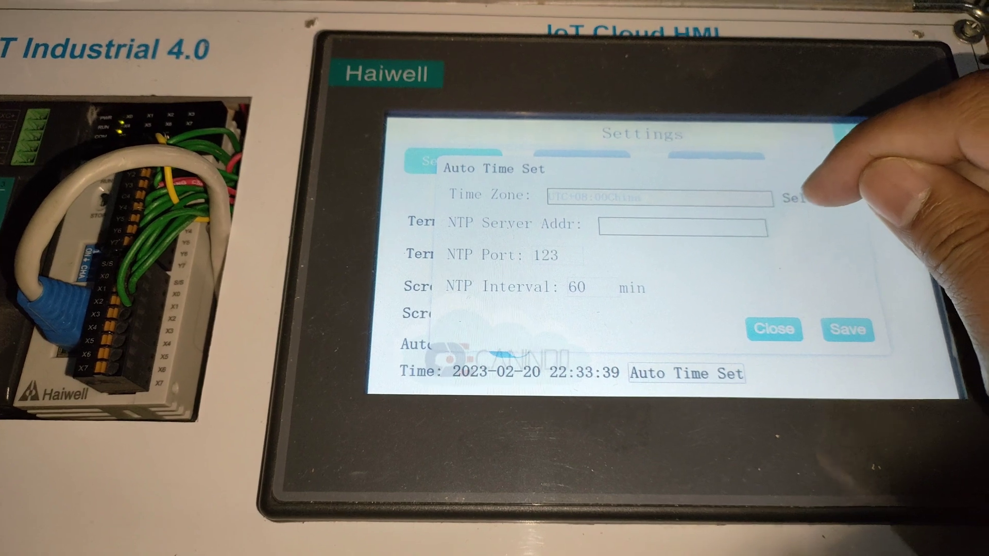
click(721, 230)
click(747, 304)
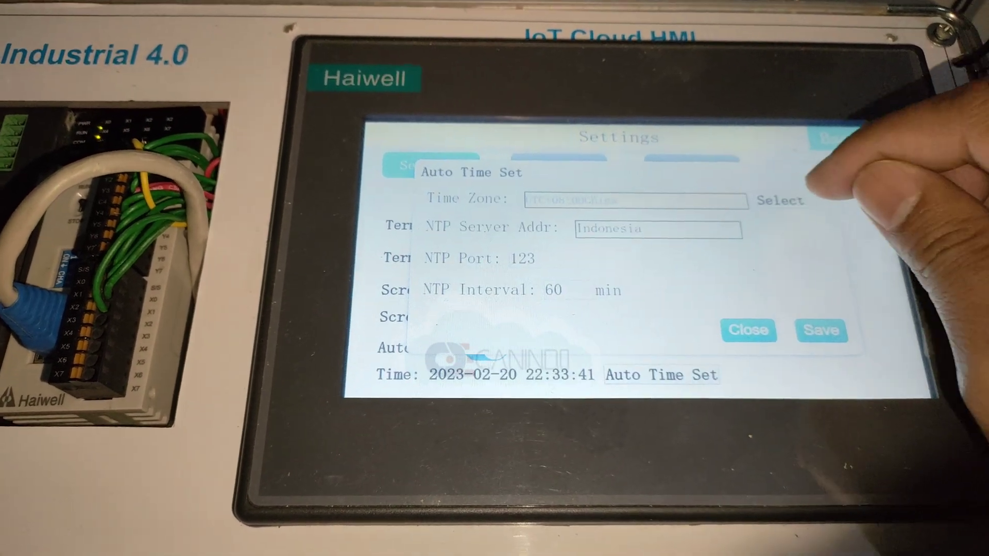
click(775, 201)
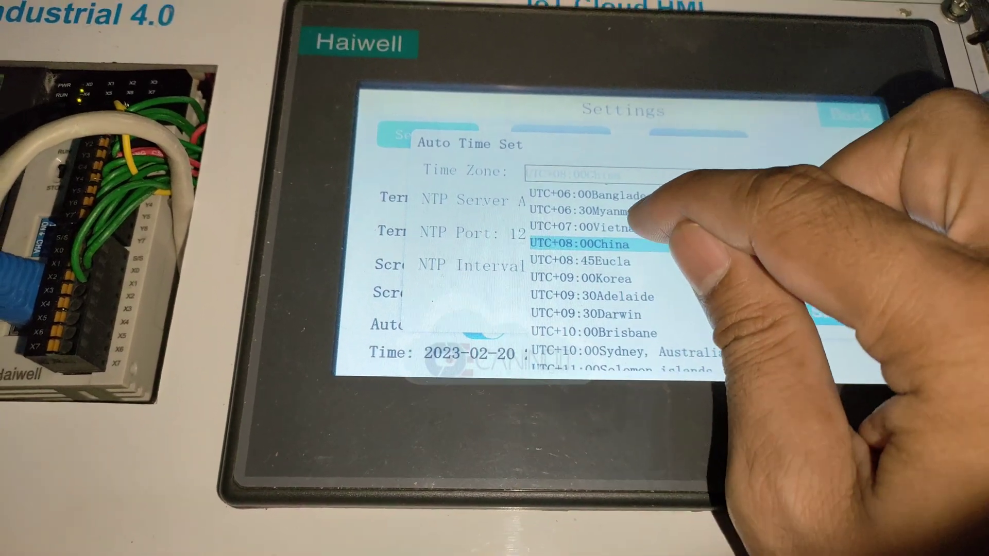
click(626, 238)
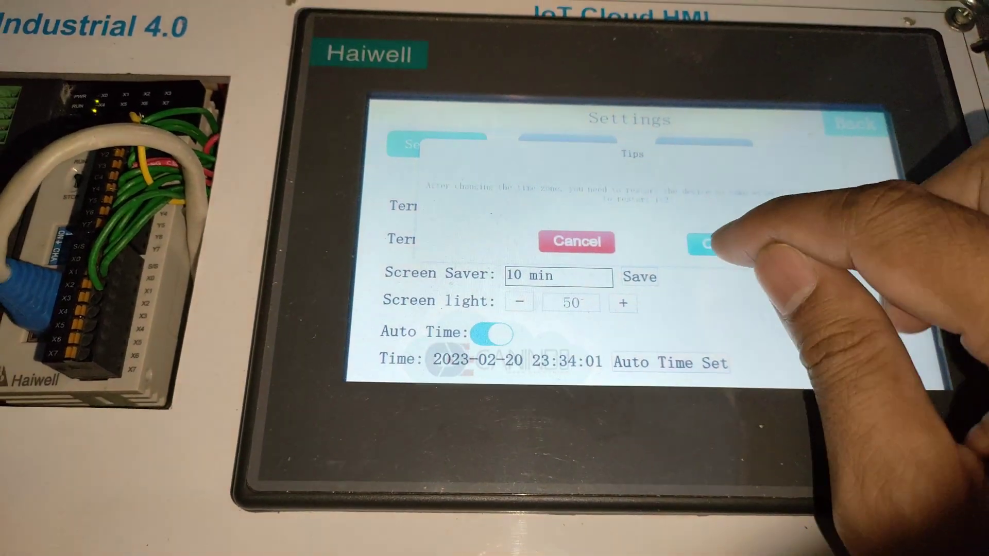
click(706, 241)
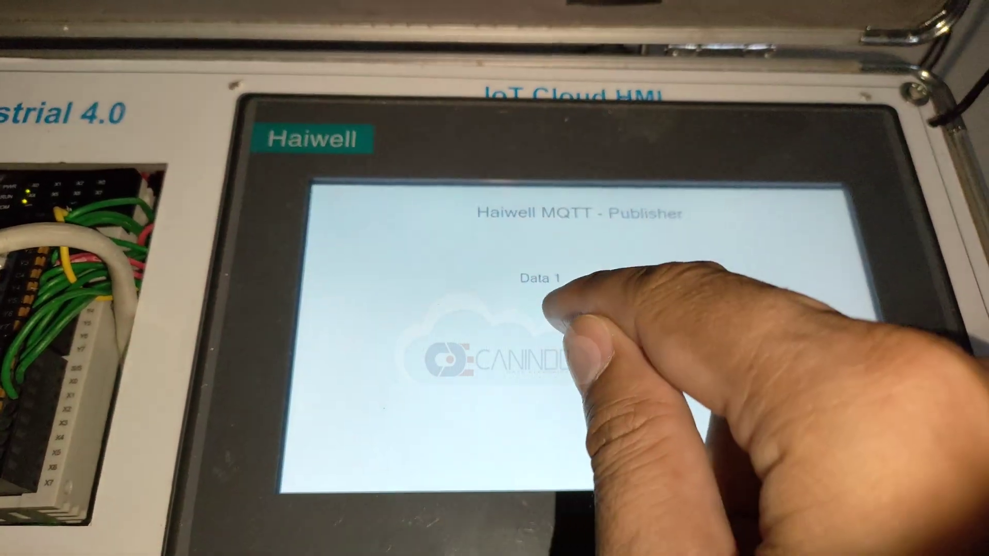
click(578, 279)
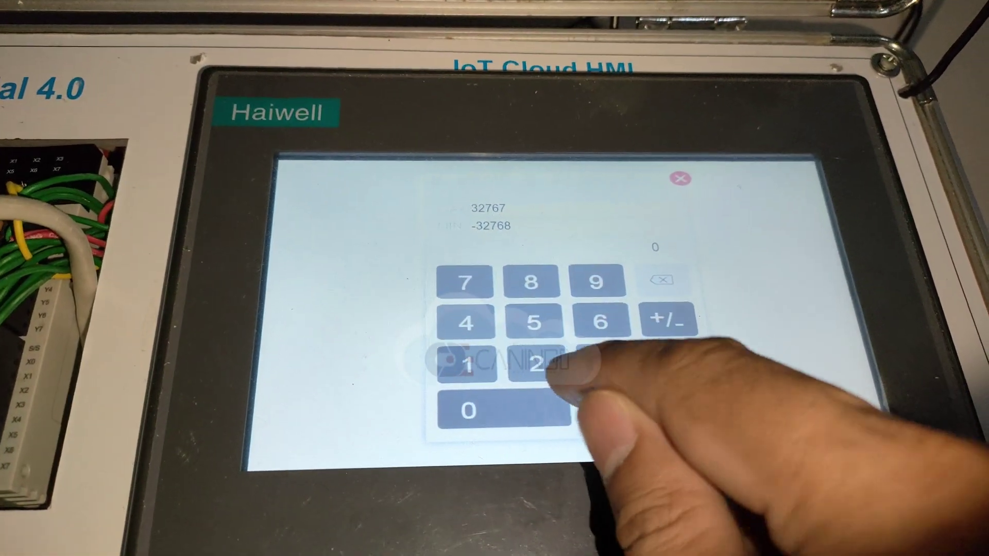
click(547, 371)
click(480, 417)
click(480, 416)
click(688, 275)
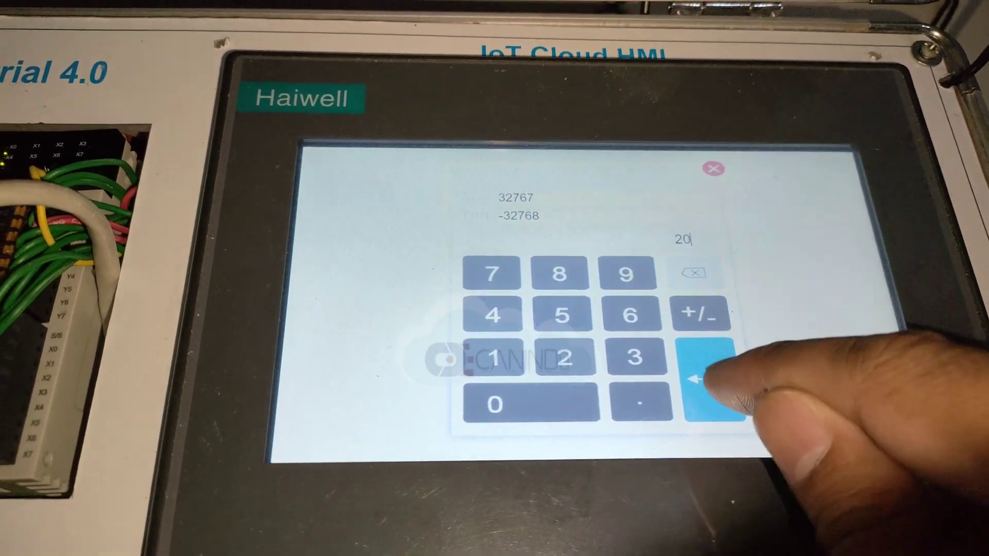
click(711, 383)
click(625, 272)
click(625, 348)
click(521, 395)
click(703, 379)
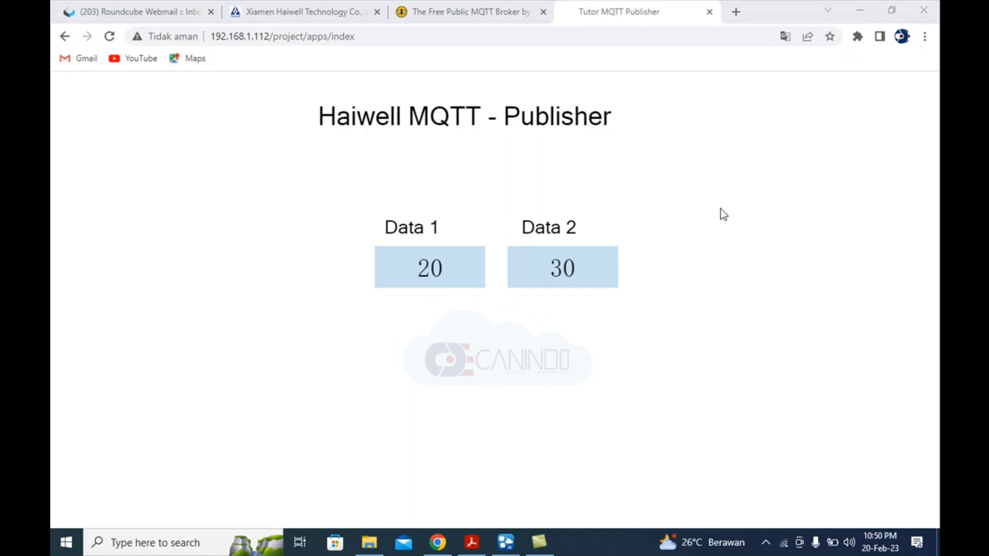
Minimize Chrome, open MQTTX from the desktop and check the computer's Wi-Fi connection.
click(858, 11)
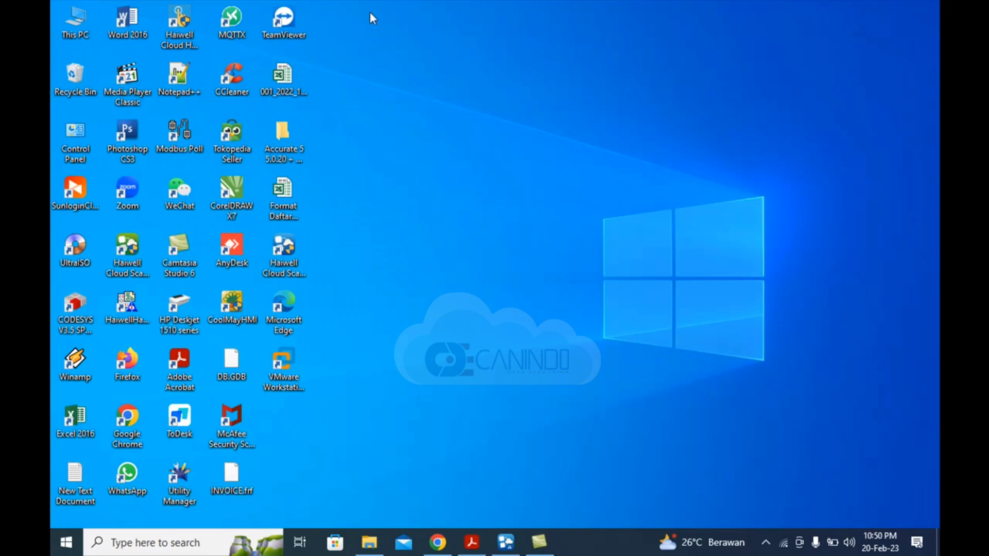
double_click(240, 26)
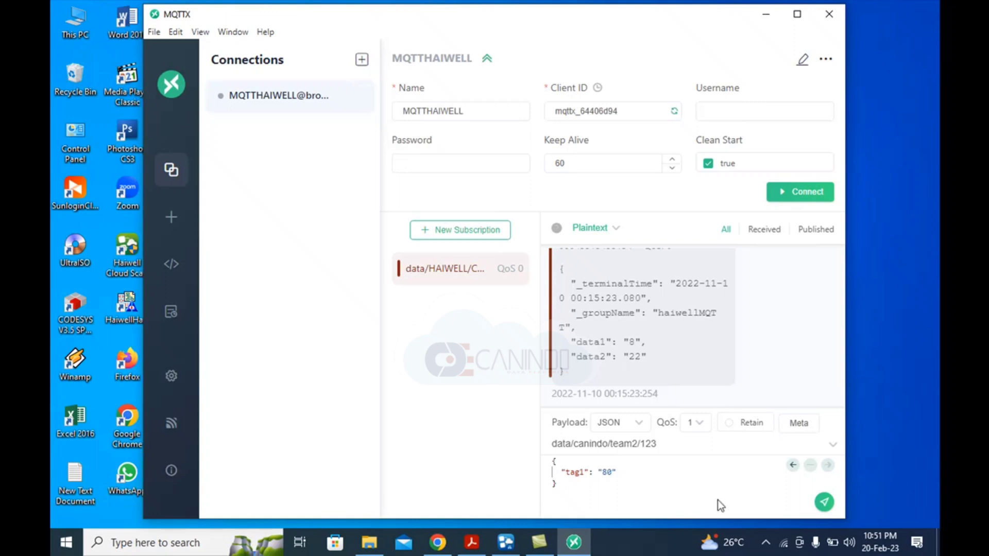
click(785, 547)
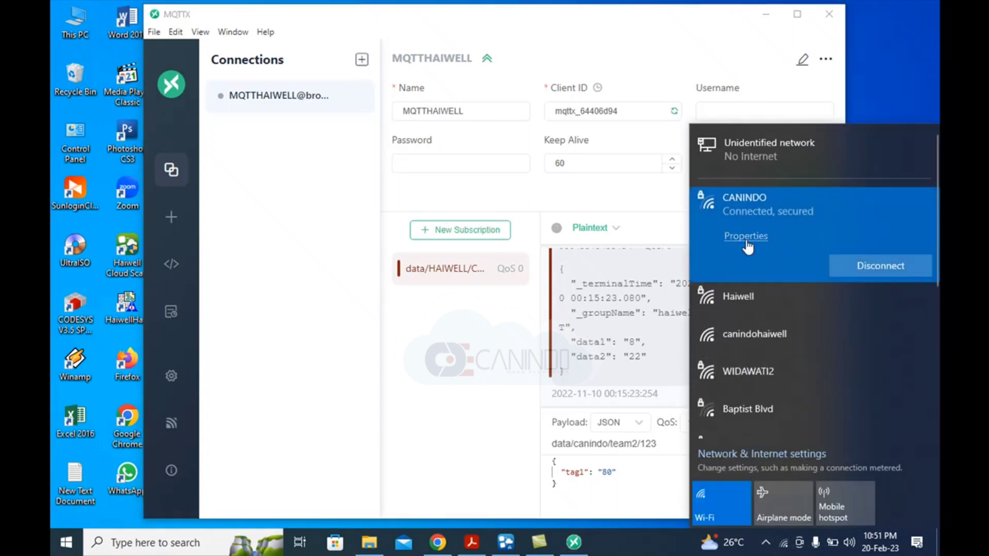
Create a new MQTTX connection named haiwellMQTT and generate a fresh client ID for it.
click(362, 63)
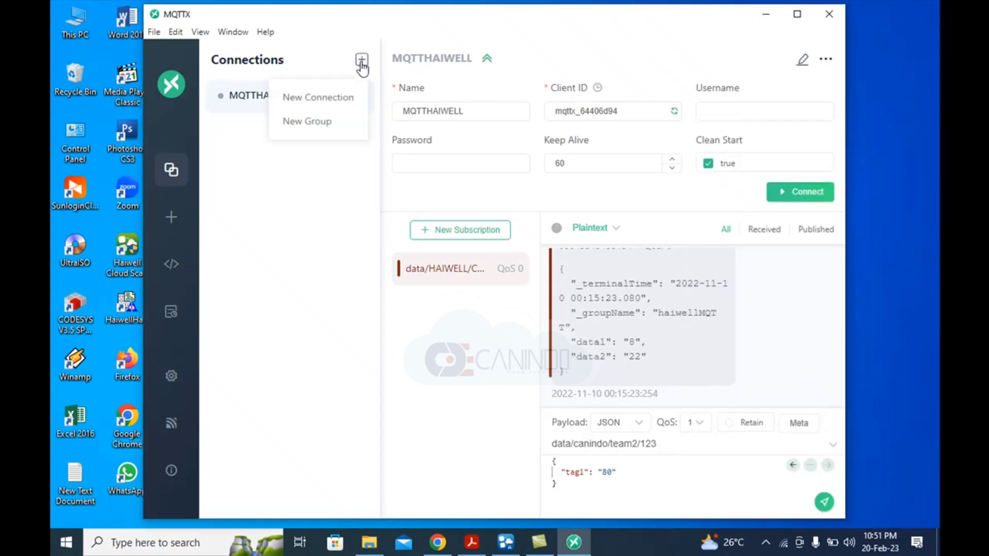
click(340, 103)
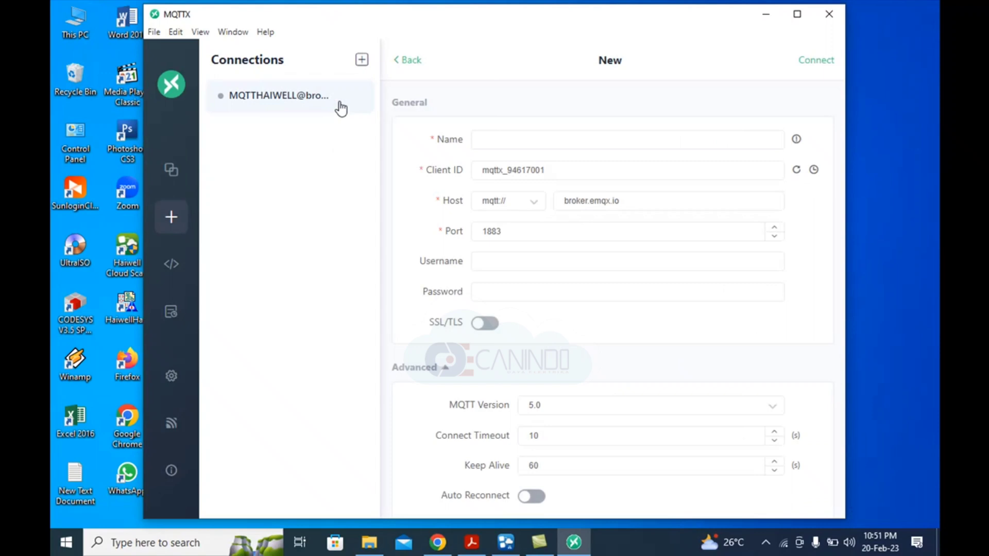
click(483, 141)
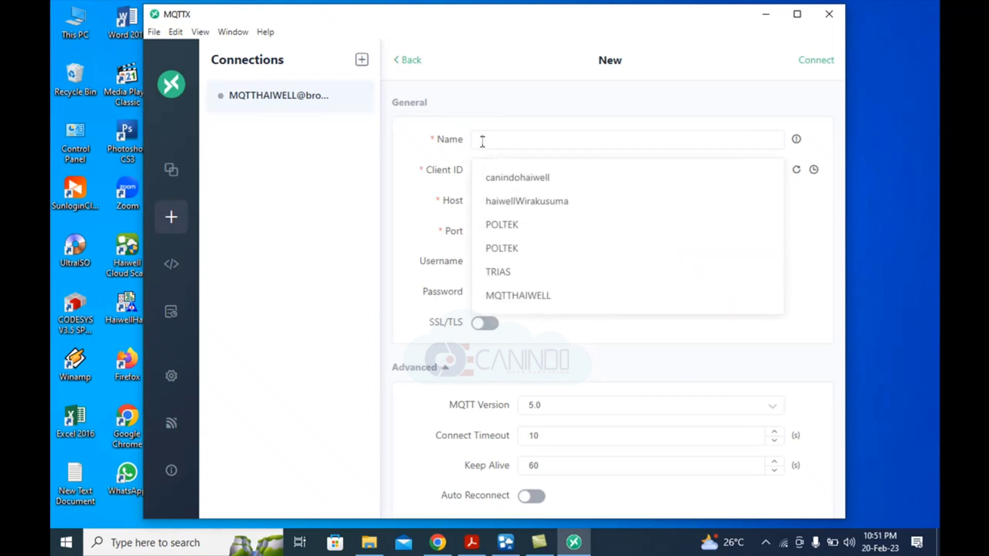
text(haiwell)
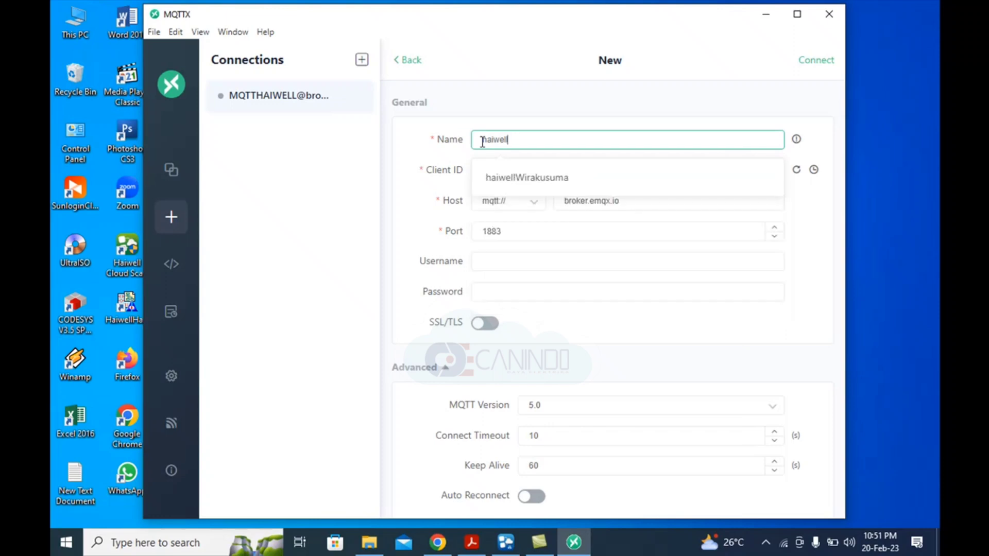
text(MQTT)
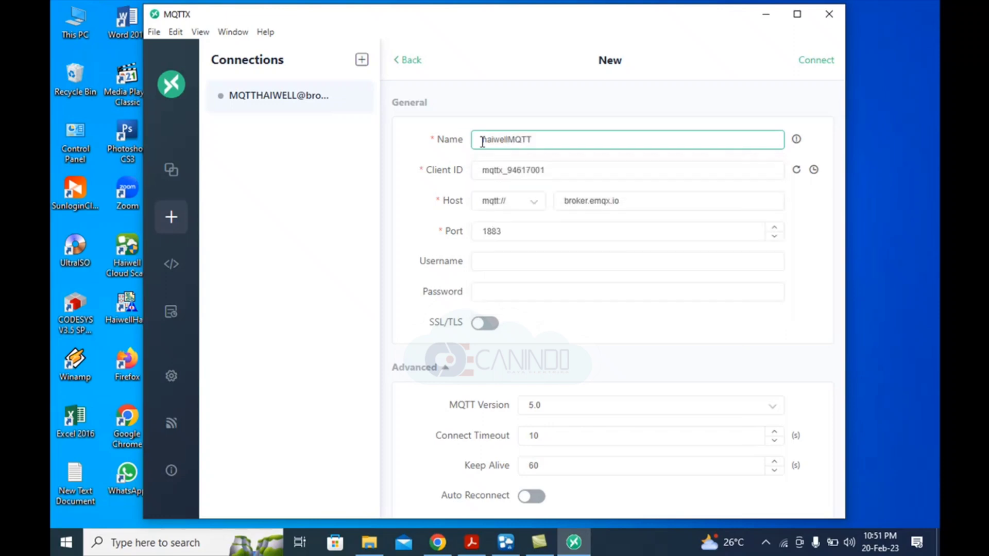
click(564, 175)
click(797, 172)
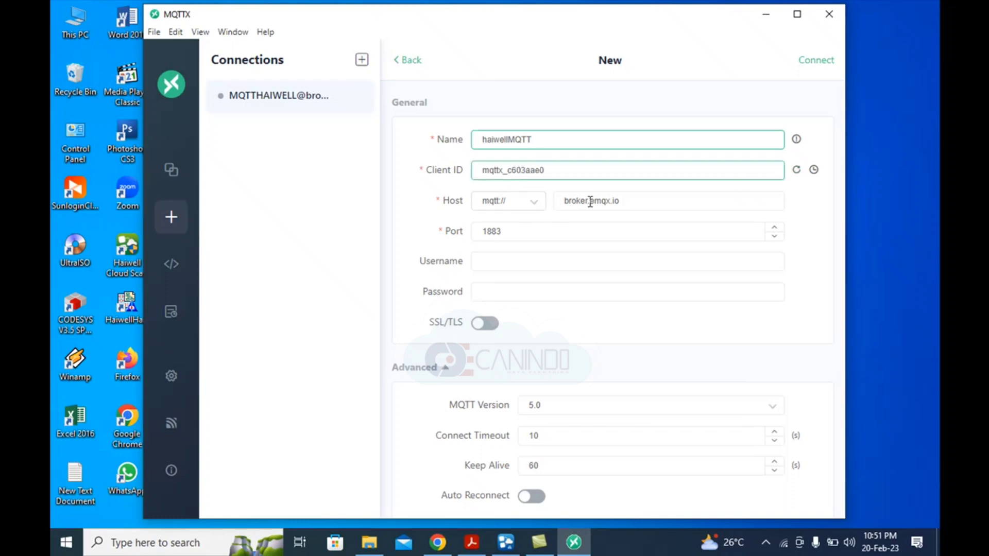
Set the host to broker.hivemq.com, checking the address on the HiveMQ page in Chrome, and connect.
click(629, 203)
key(ctrl+a)
key(BackSpace)
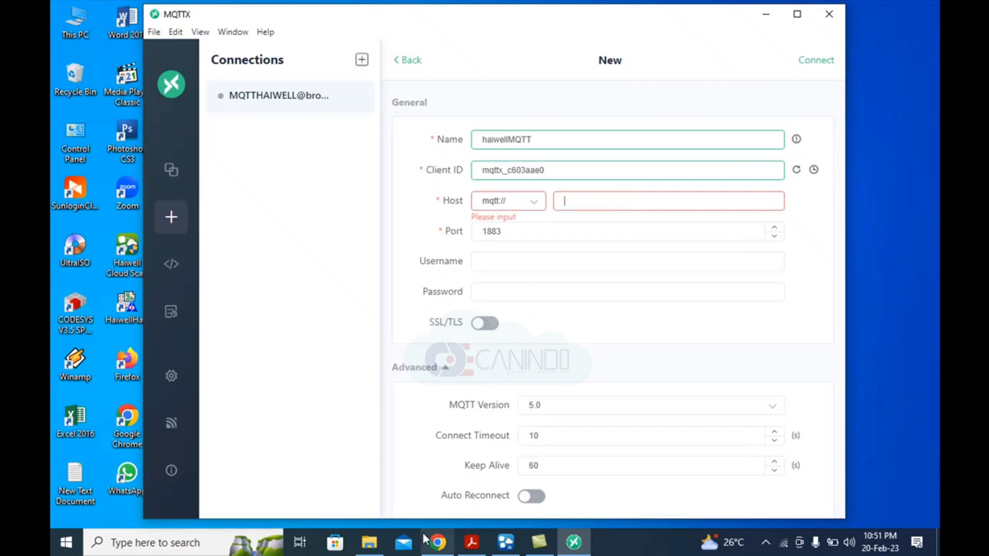
click(438, 542)
click(464, 12)
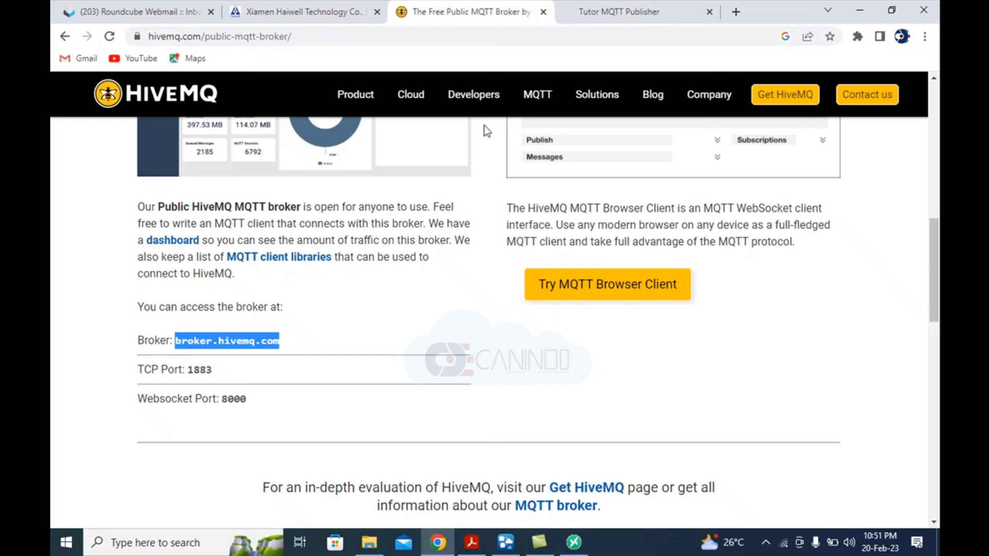
click(574, 542)
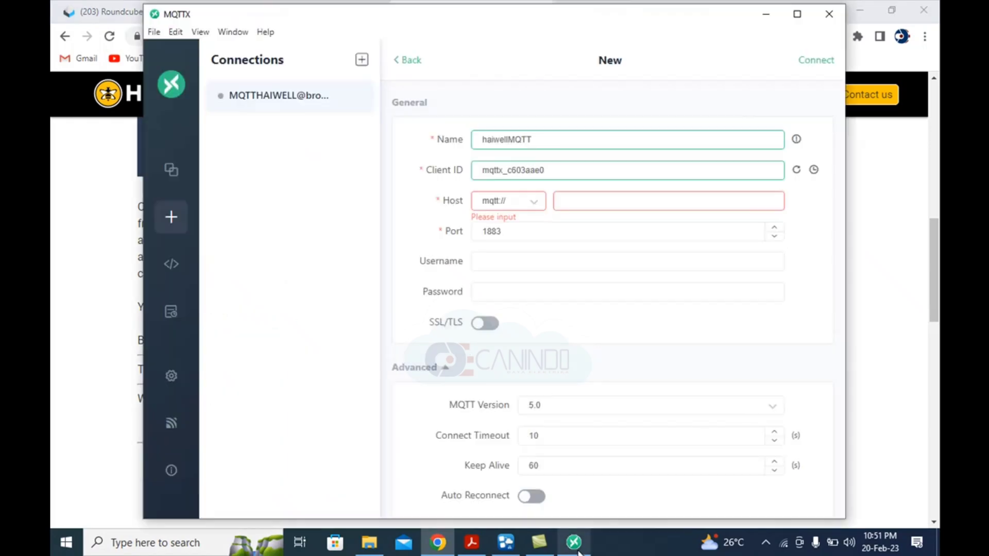
text(broker.hivemq.com)
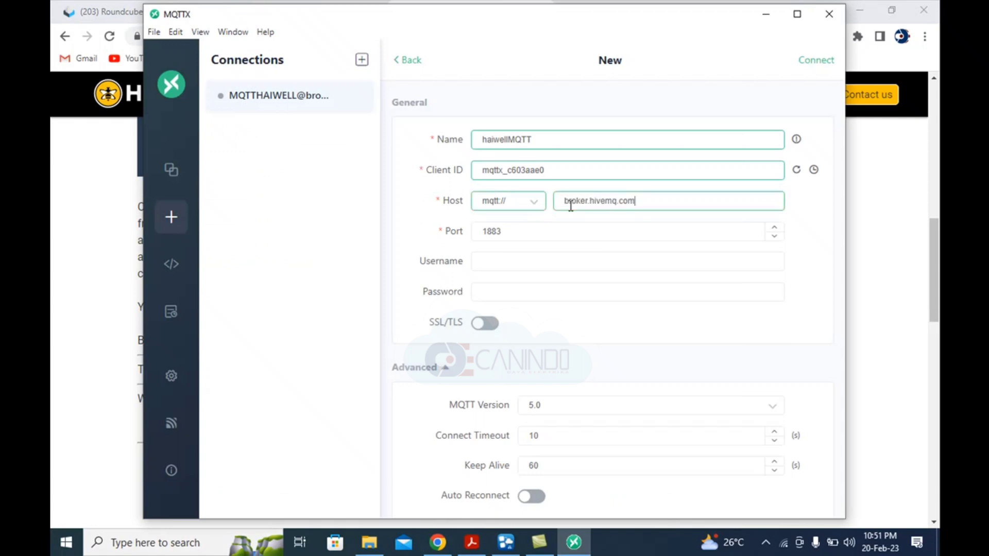
click(522, 237)
click(817, 61)
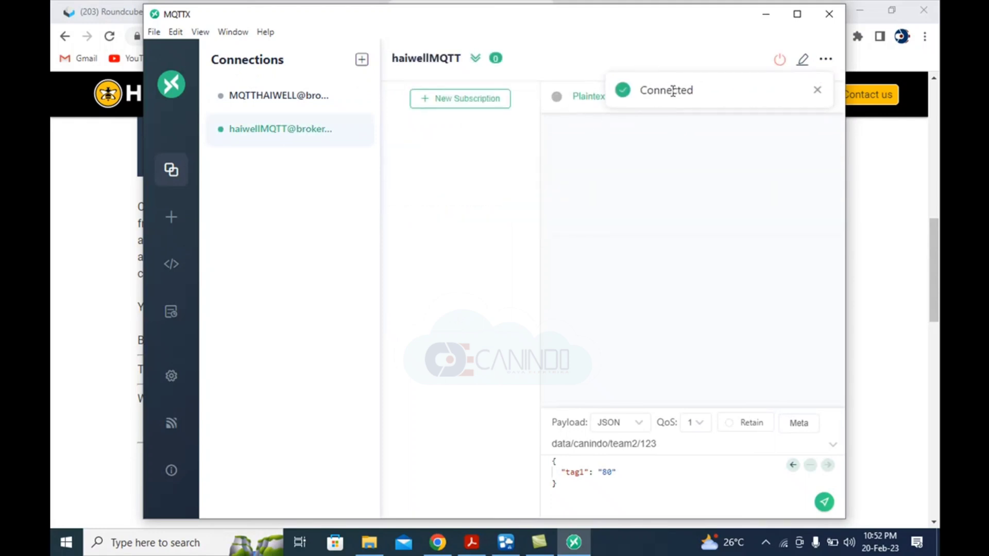
Start a new subscription for haiwellMQTT and replace the default topic with data/.
click(442, 105)
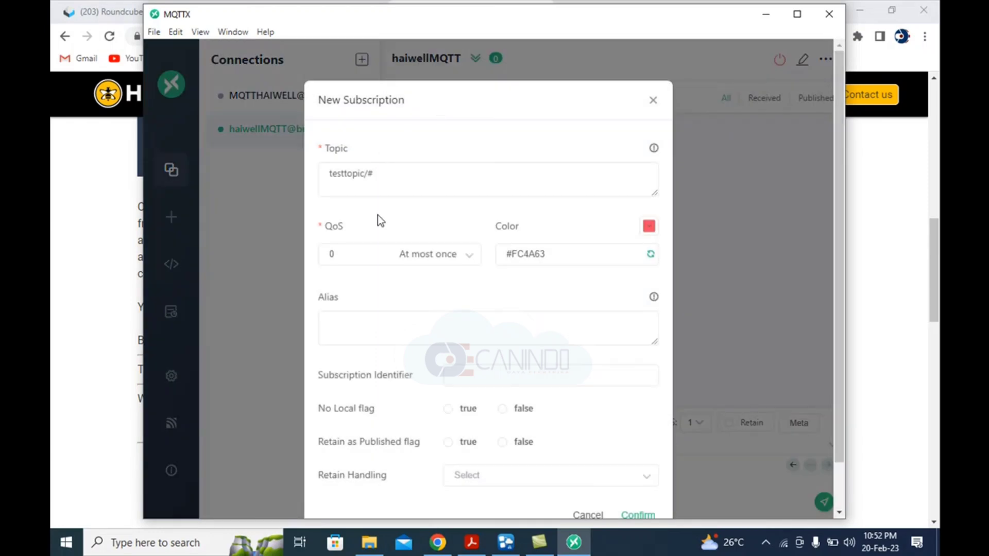
drag(393, 181, 322, 178)
text(data)
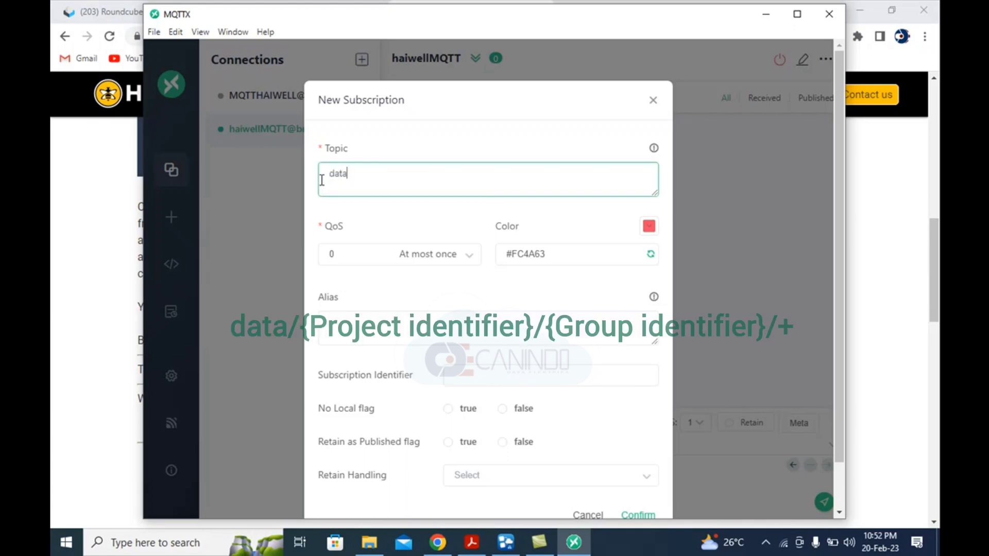
text(/)
Copy the project identifier haiwell from the MQTT reporting server in Haiwell Cloud Scada and append it with a slash to the MQTTX topic.
click(513, 550)
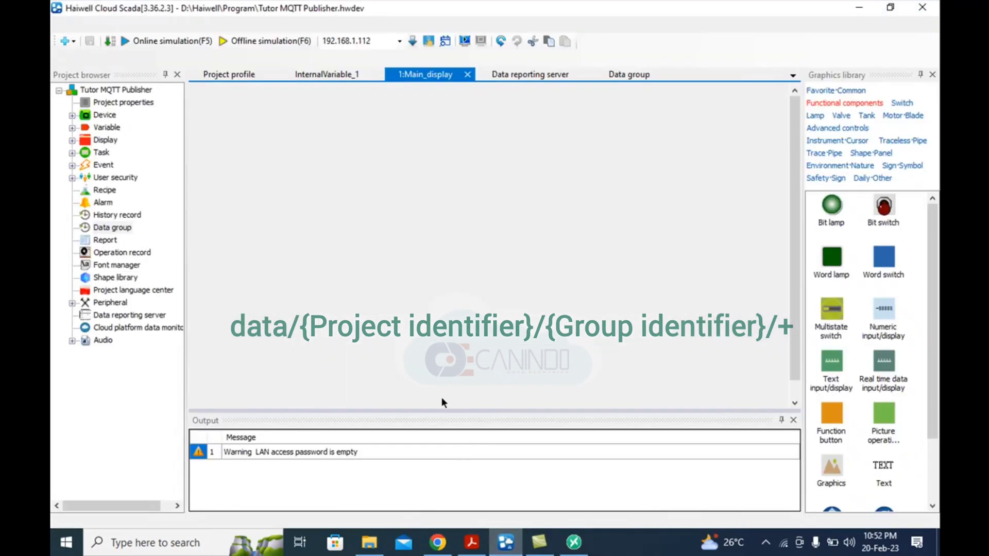
double_click(150, 316)
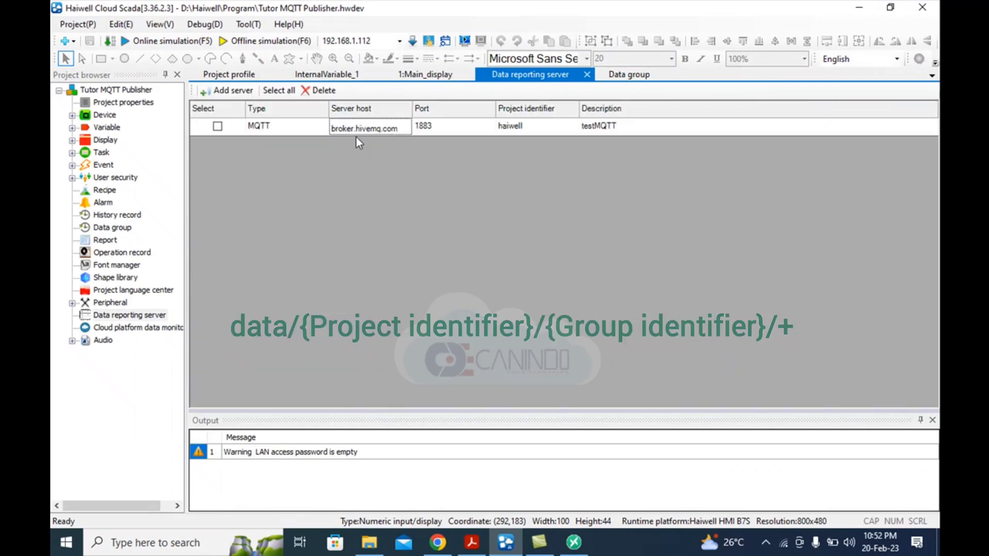
double_click(364, 130)
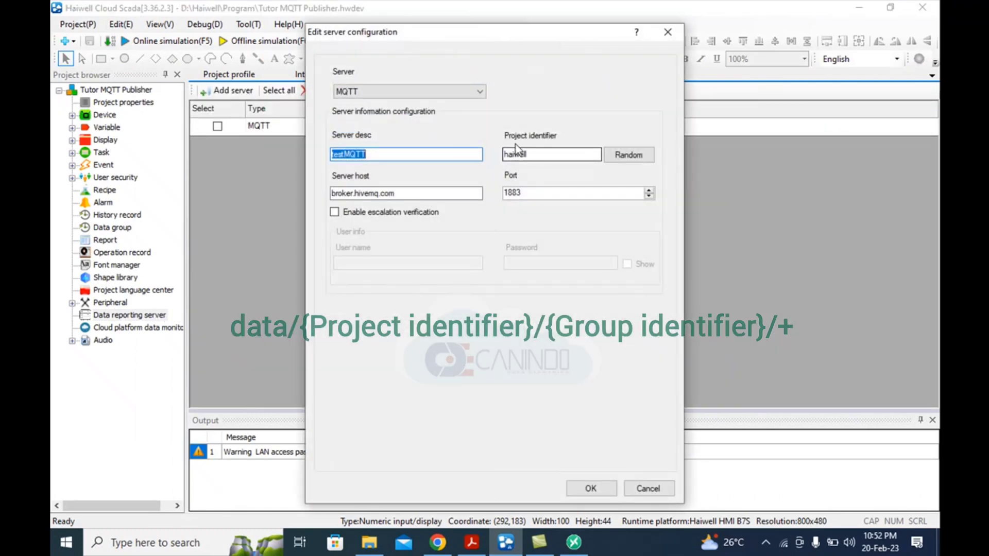
drag(536, 155, 491, 159)
key(ctrl+c)
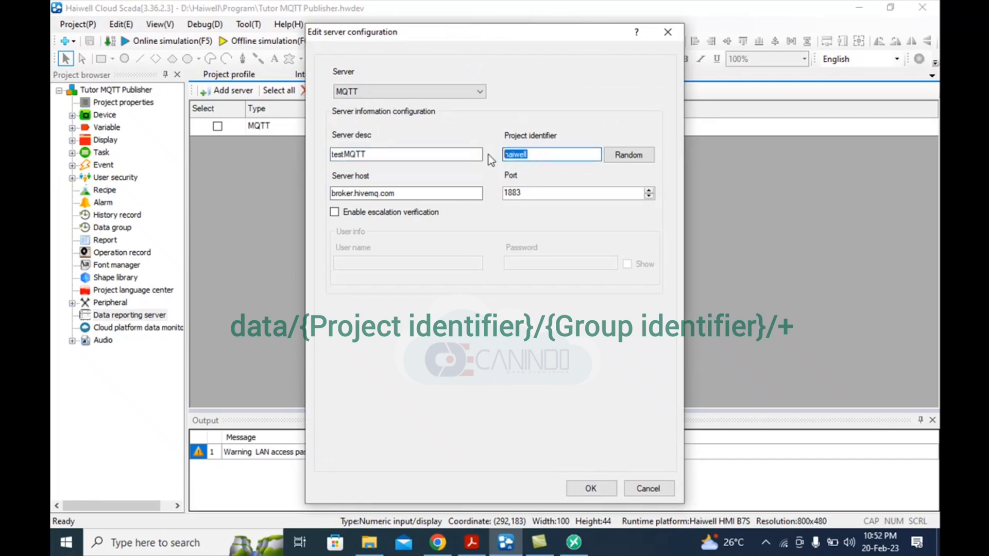
click(590, 488)
click(572, 544)
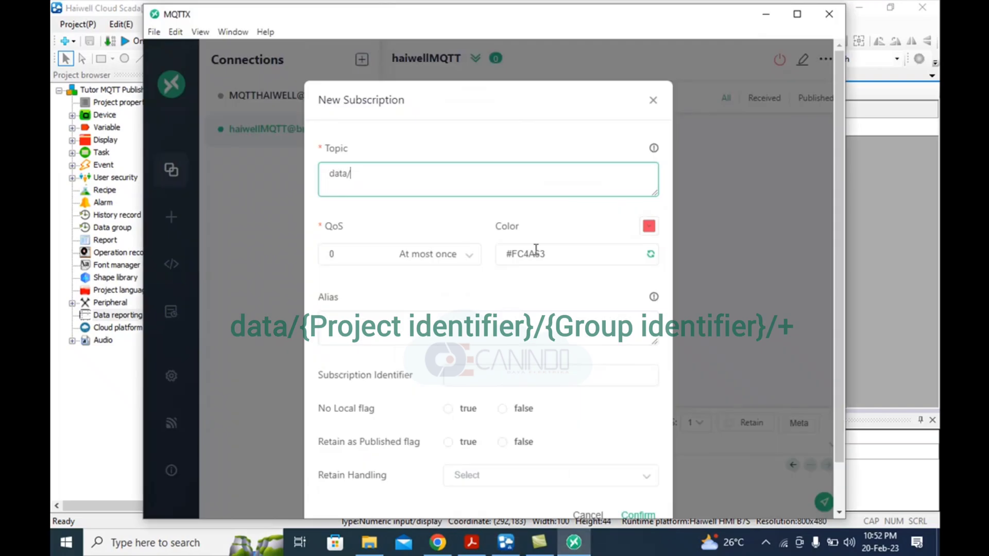
key(ctrl+v)
text(/)
Copy the group identifier canindo from the data group in Haiwell Cloud Scada and complete the MQTTX topic as data/haiwell/canindo/+.
click(502, 549)
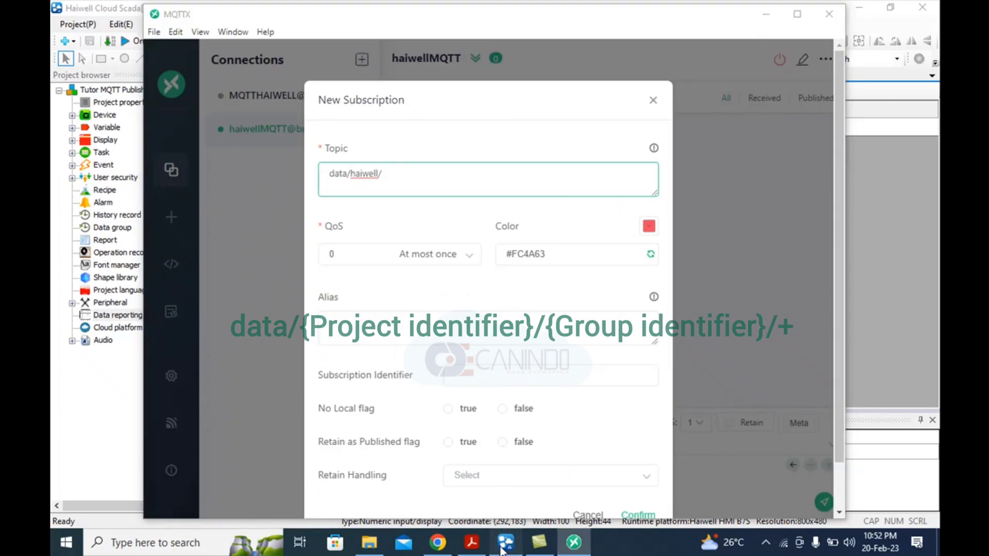
double_click(122, 229)
double_click(425, 131)
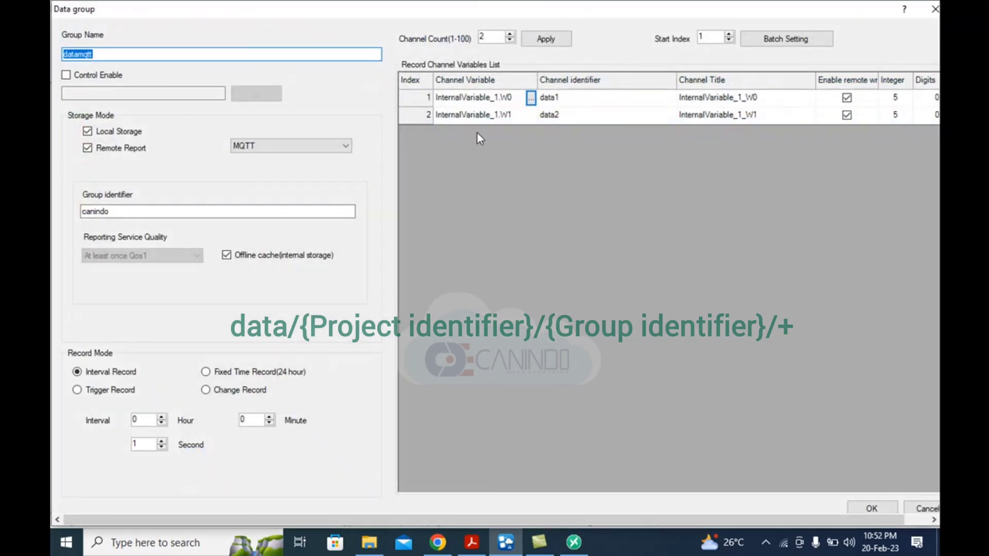
click(132, 212)
drag(118, 211, 58, 209)
key(ctrl+c)
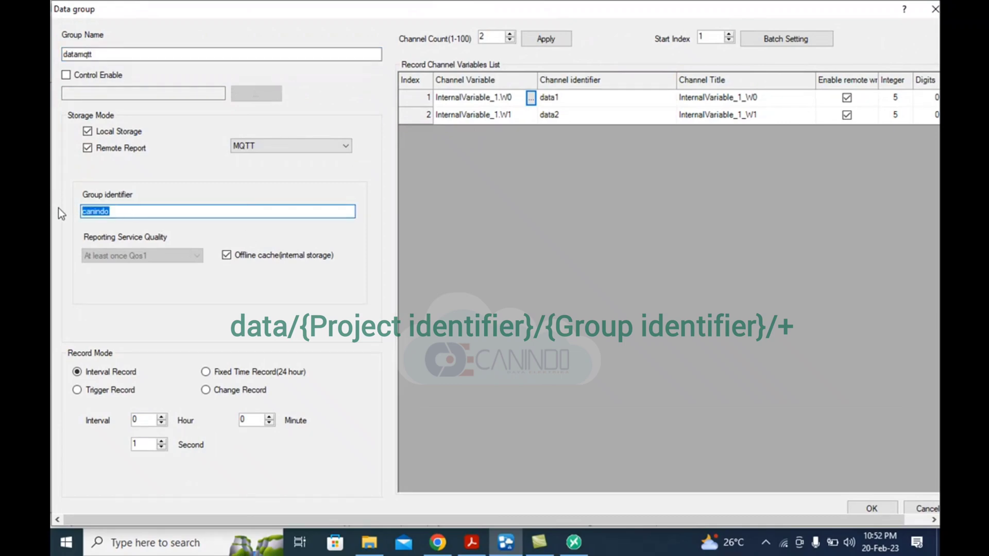
click(574, 542)
key(ctrl+v)
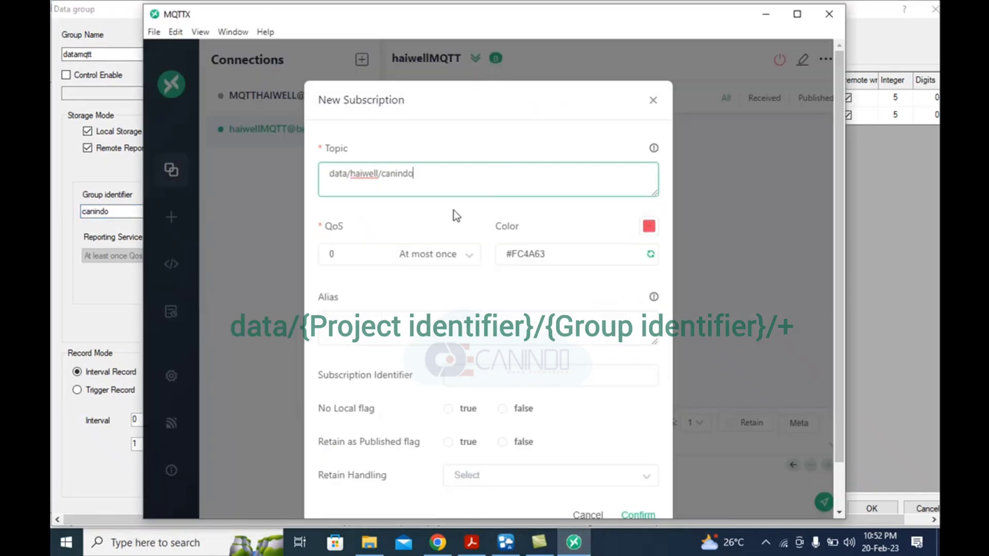
text(/+)
Confirm the open data group in Haiwell Cloud Scada and the data/haiwell/canindo/+ subscription in MQTTX.
click(506, 542)
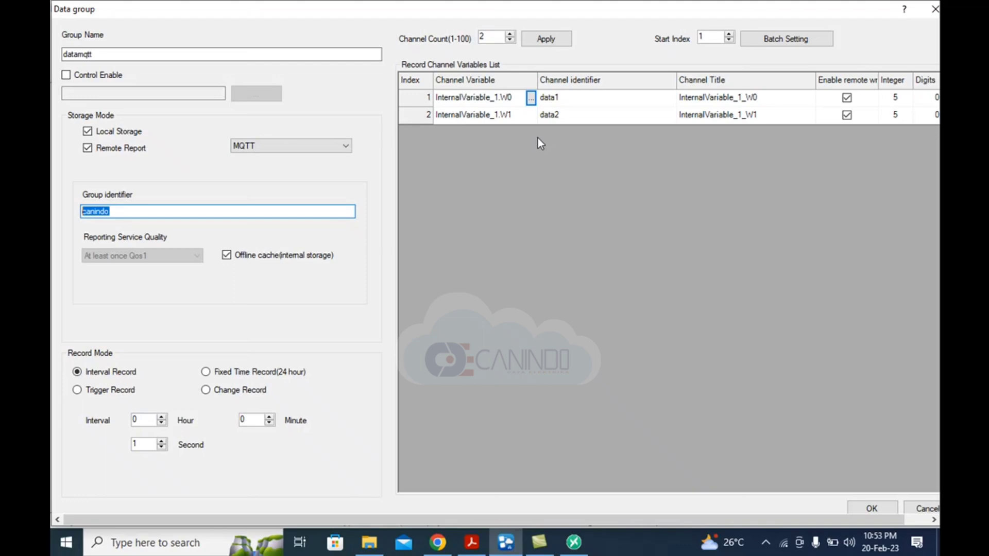
click(869, 508)
click(574, 542)
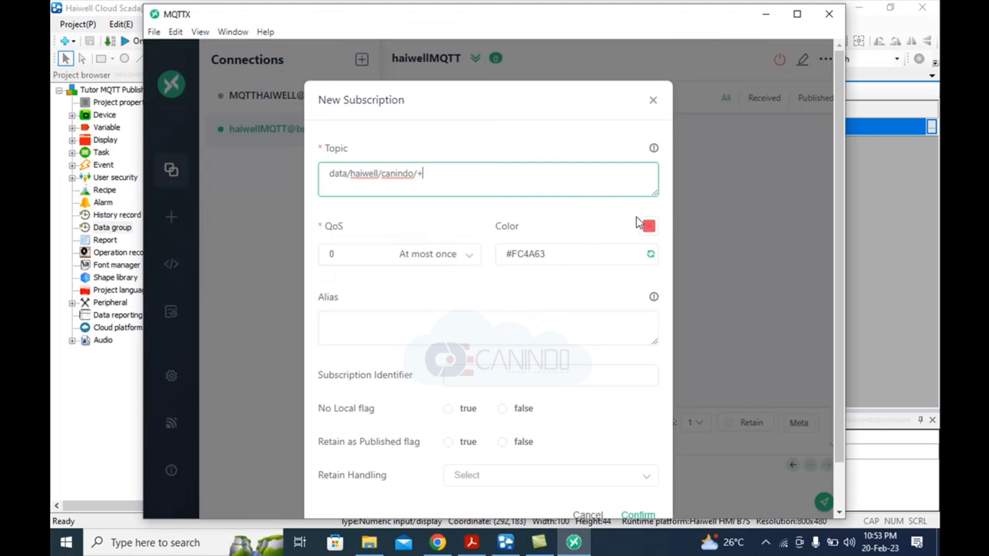
click(635, 516)
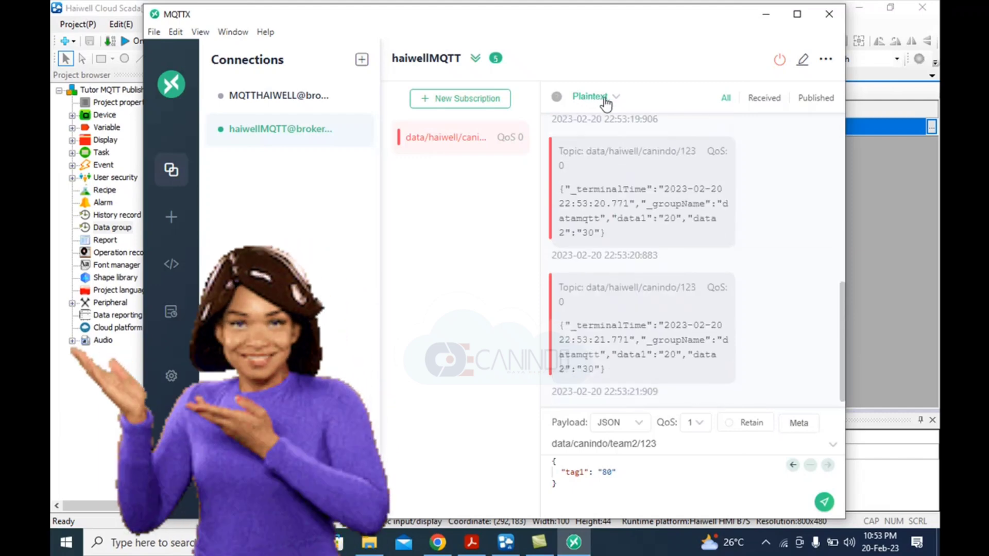
Display the received messages as JSON, and disconnect to inspect the data1 and data2 values before reconnecting.
click(603, 98)
click(592, 181)
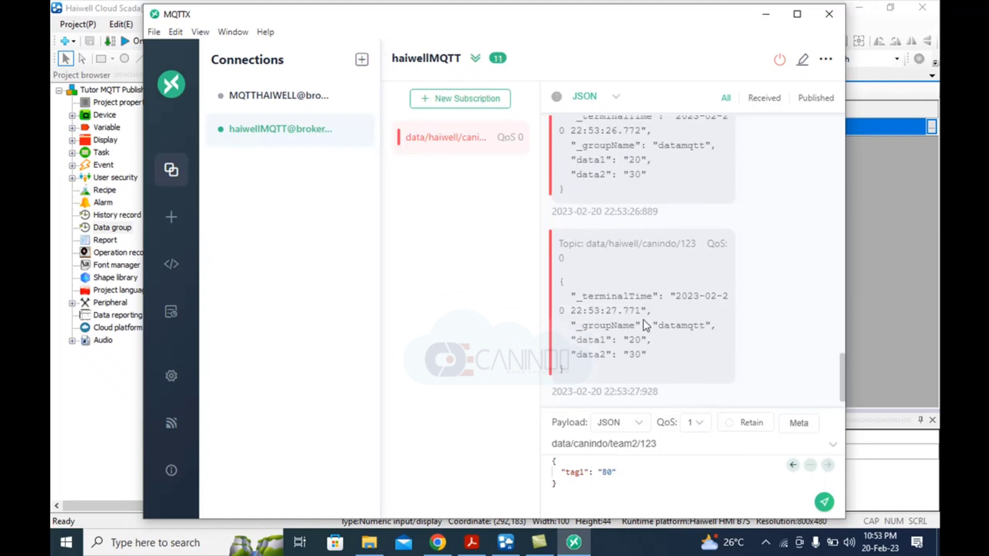
click(780, 61)
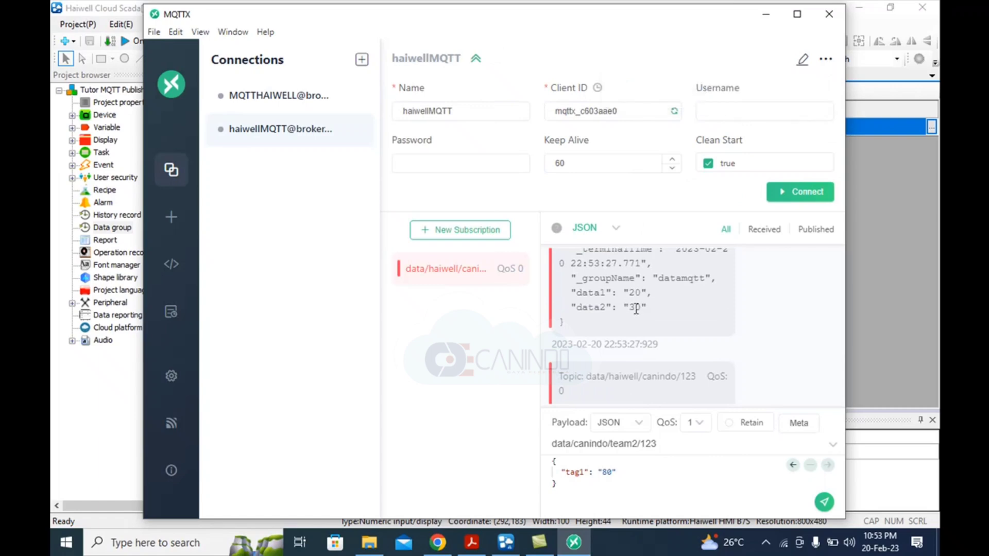
drag(579, 293, 650, 295)
click(681, 307)
click(793, 194)
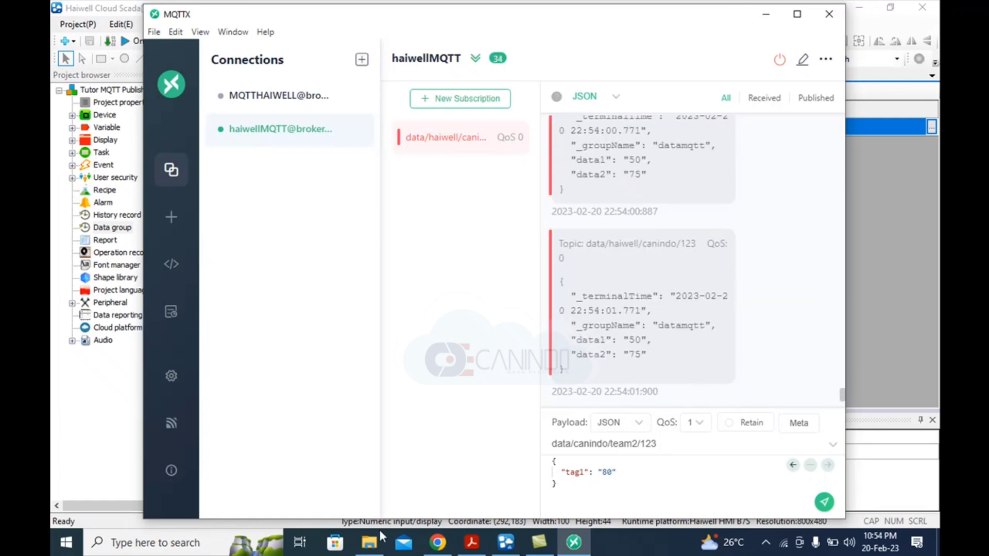
Switch to the Tutor MQTT Publisher page in Chrome and arrange its window side by side with MQTTX.
click(435, 548)
click(625, 12)
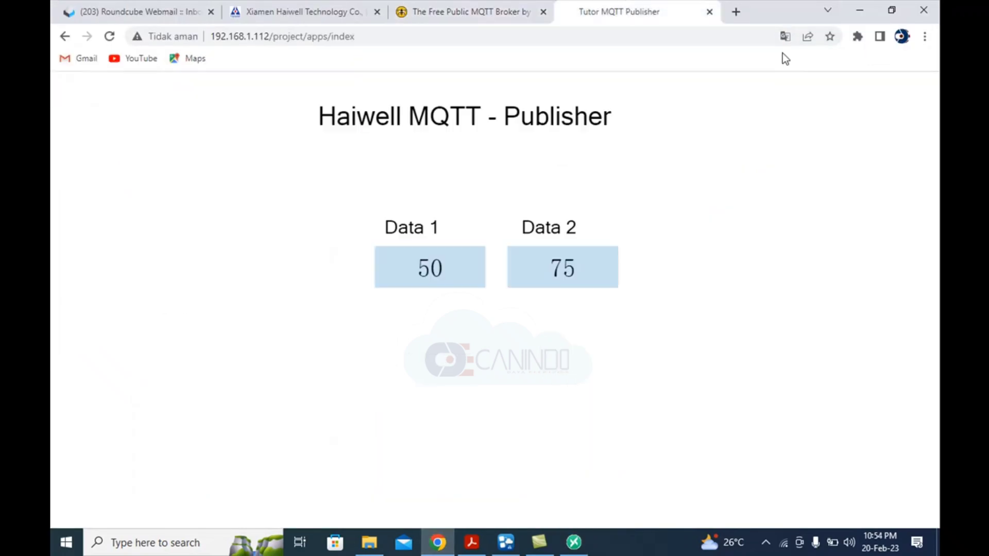
click(892, 10)
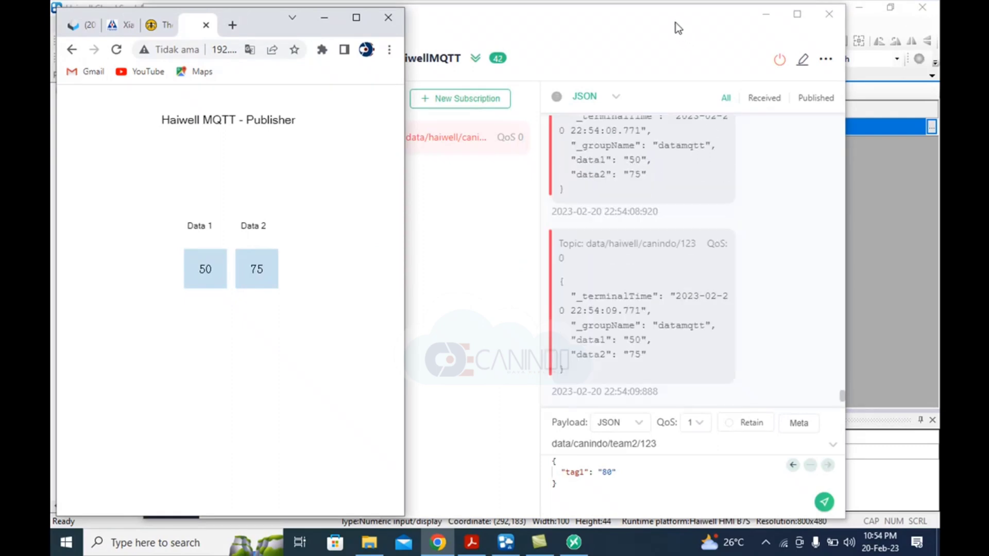
drag(666, 18, 762, 24)
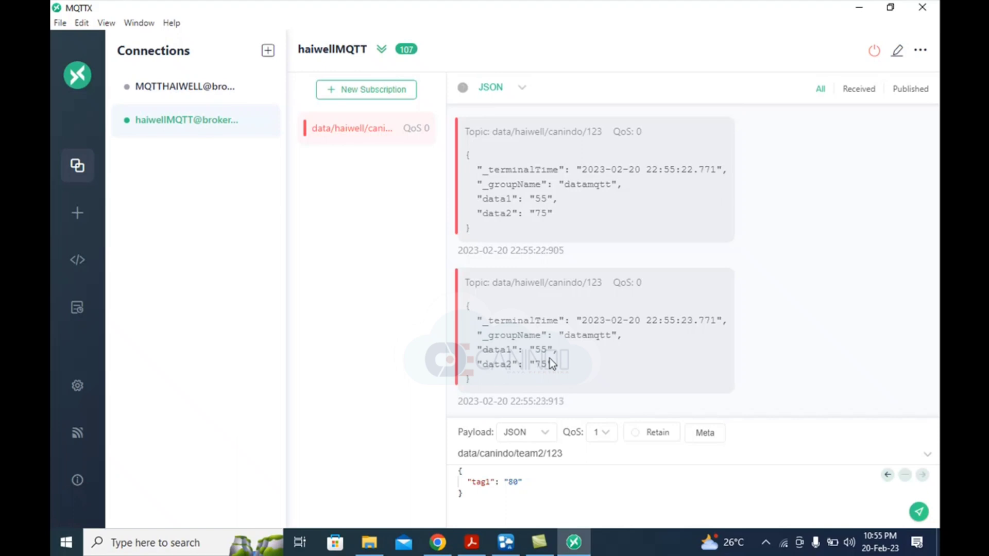
Expand the haiwellMQTT connection details and close MQTTX.
click(381, 51)
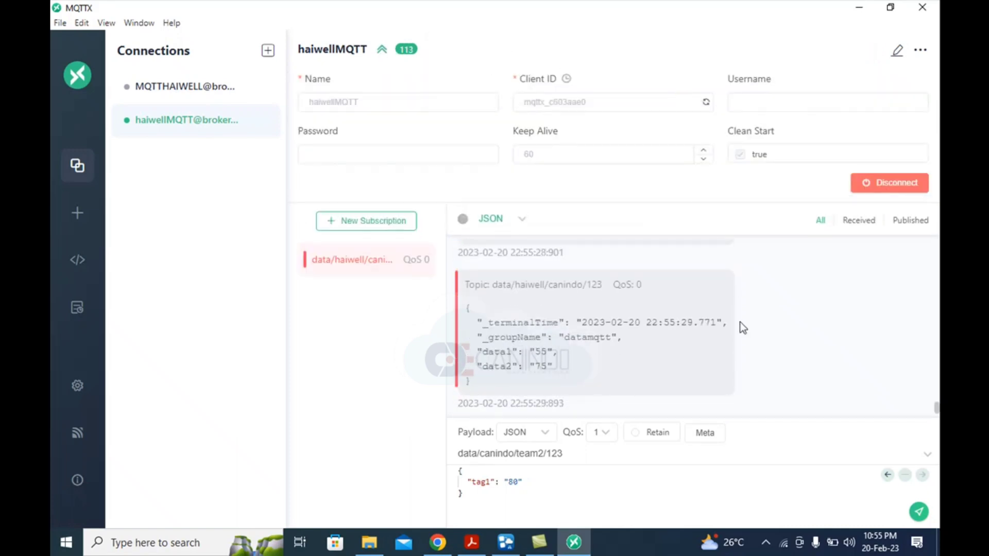
click(923, 7)
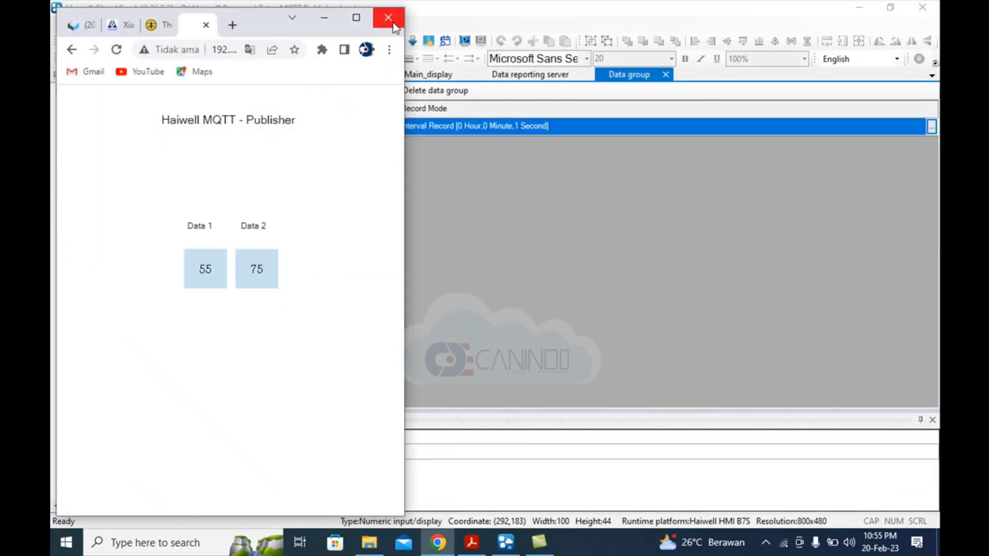